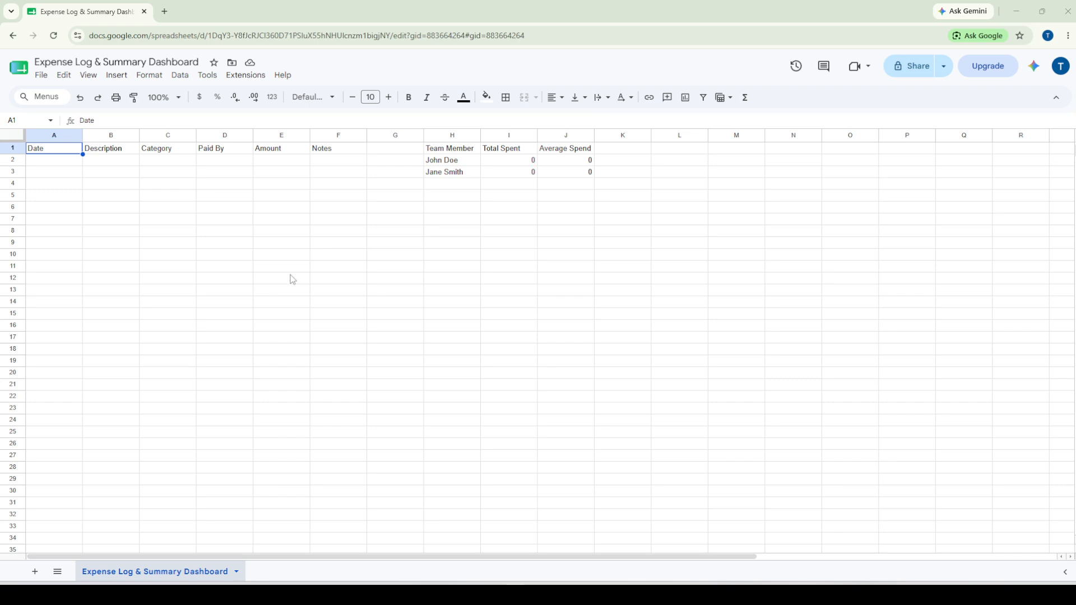
left_click(51, 161)
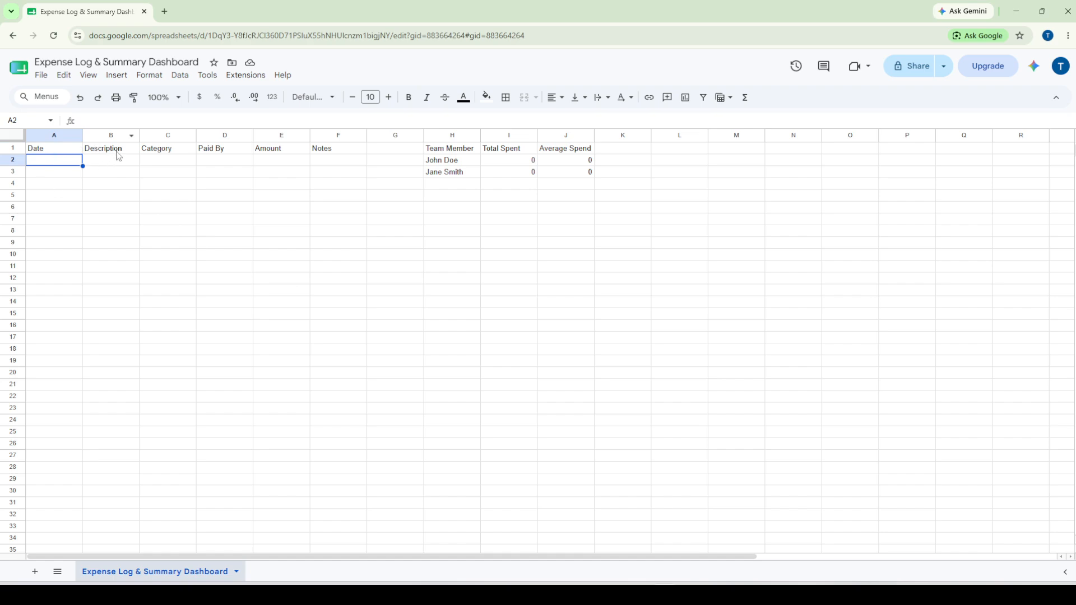
left_click(166, 150)
left_click(223, 153)
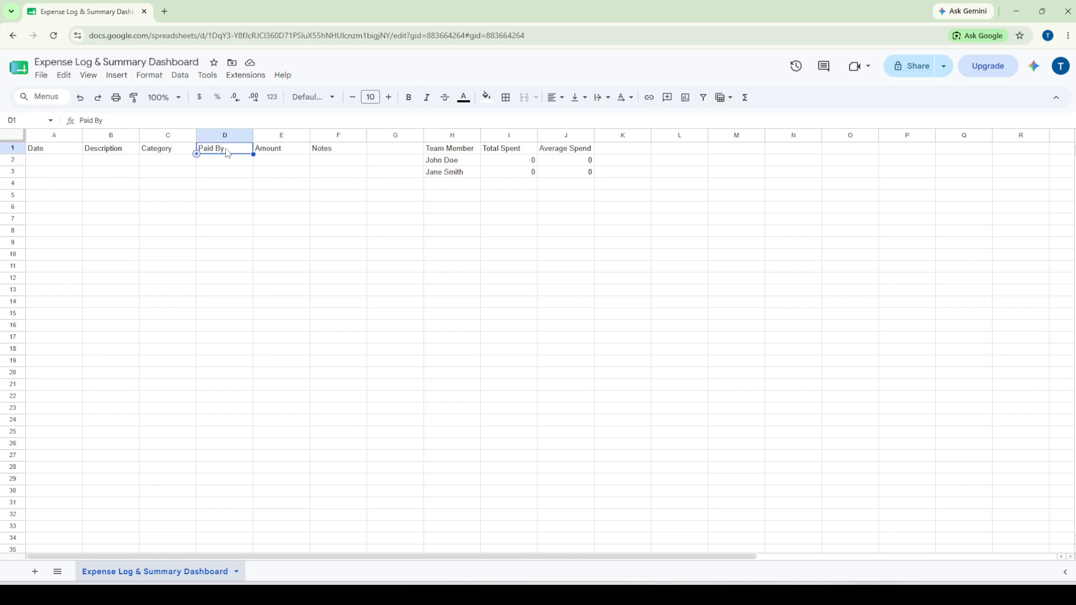
left_click(269, 153)
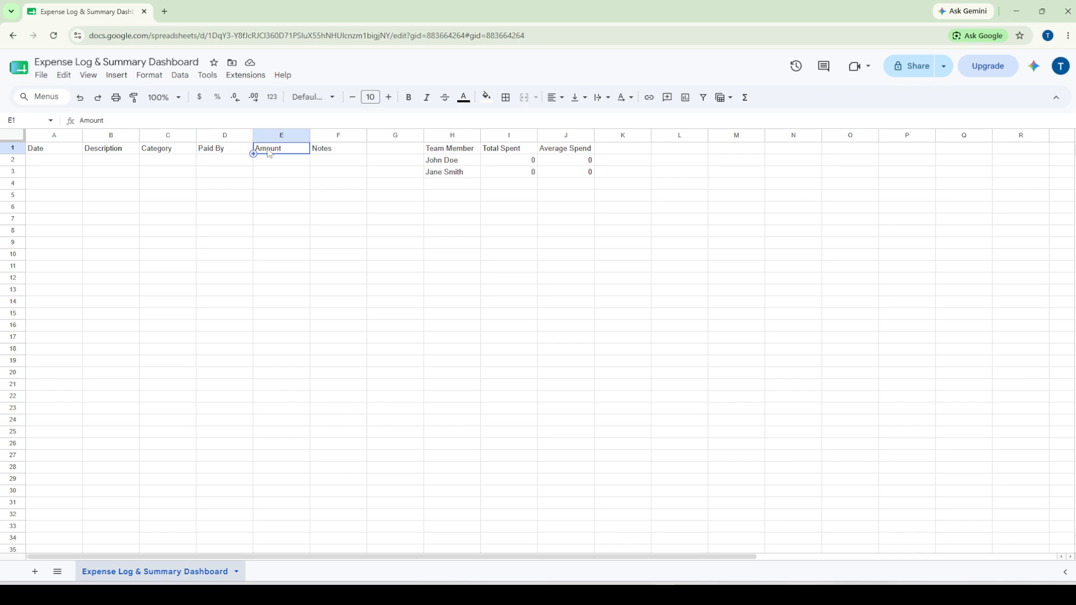
left_click(327, 154)
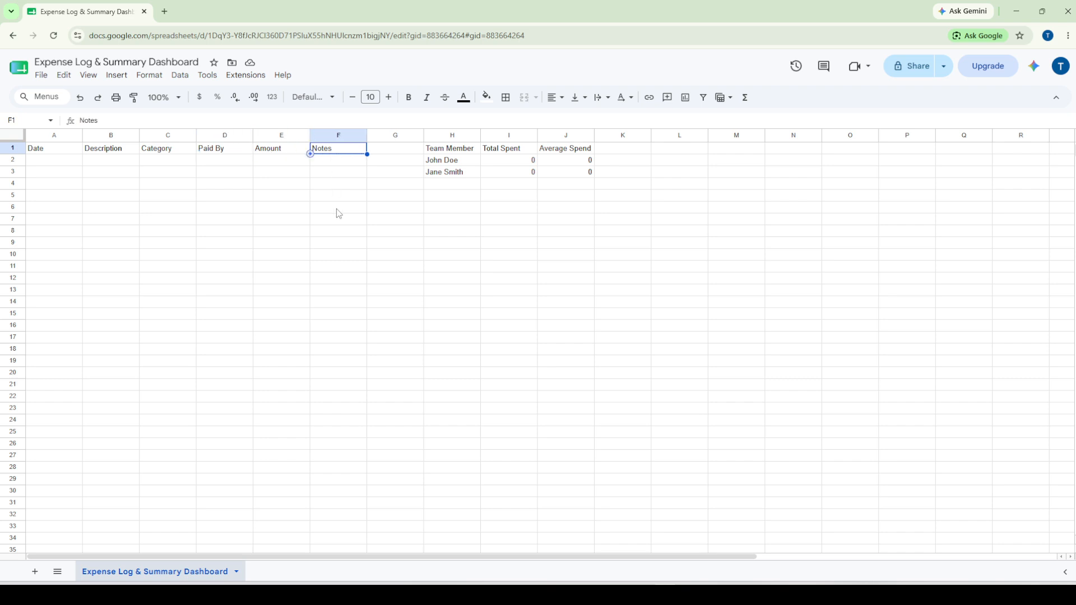
left_click(343, 228)
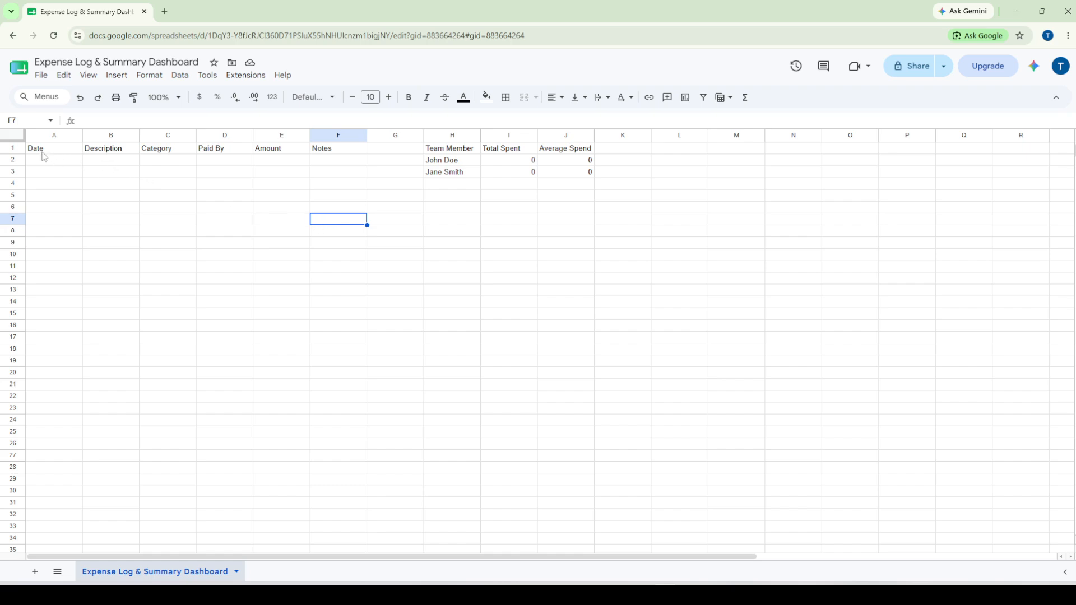
Format the whole Date column A with the Date number format
left_click(52, 136)
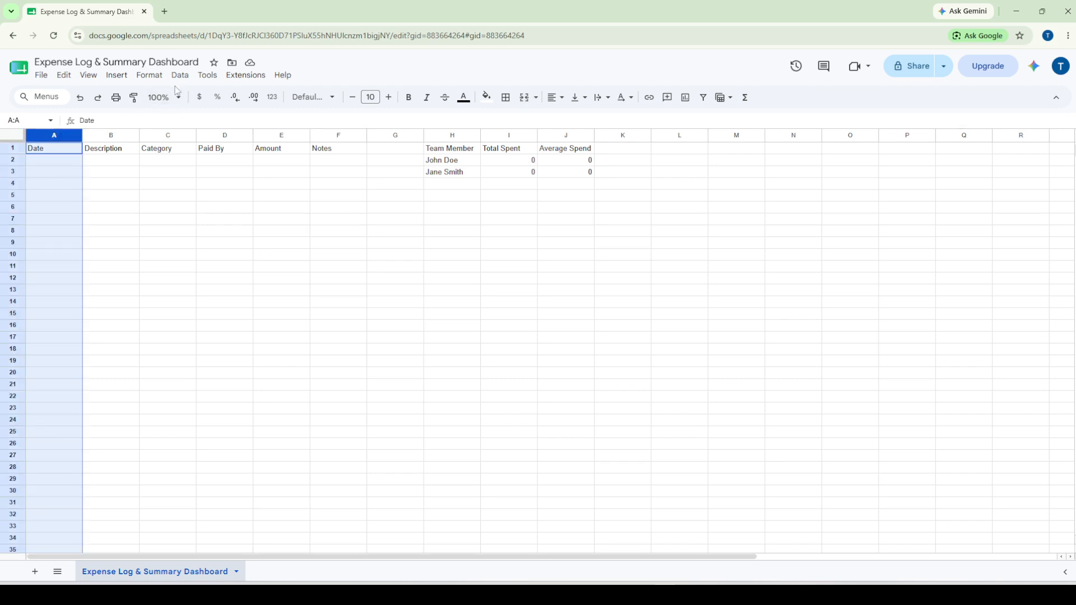
left_click(149, 76)
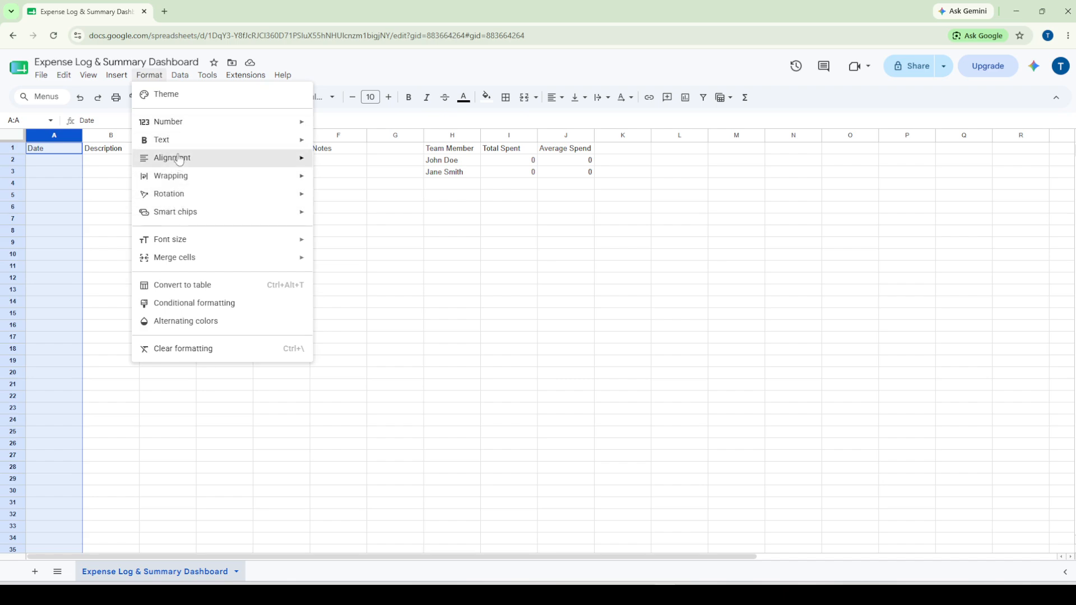
mouse_move(175, 122)
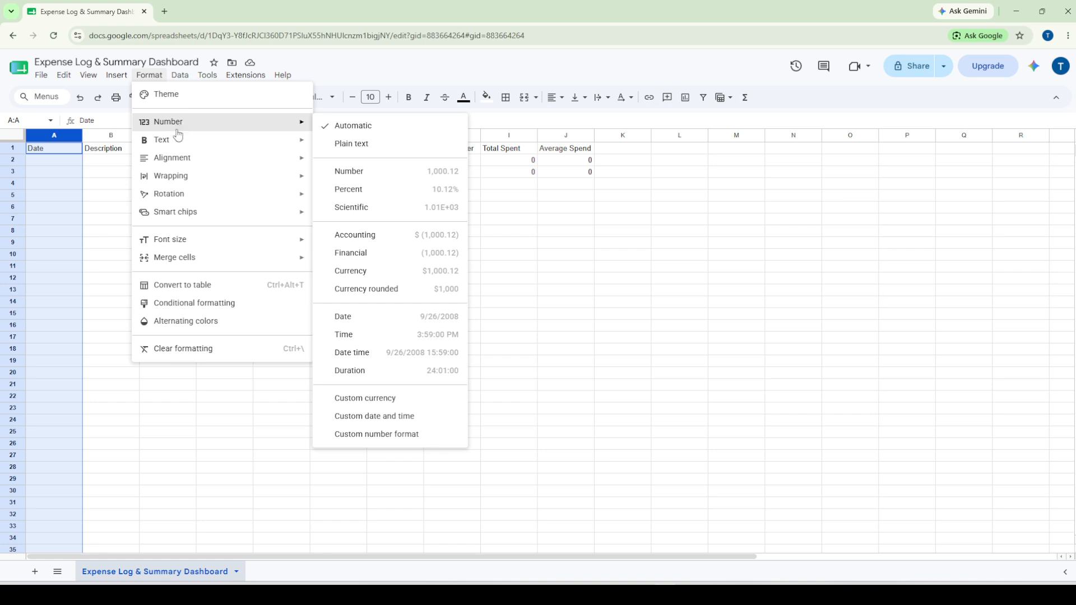
left_click(374, 321)
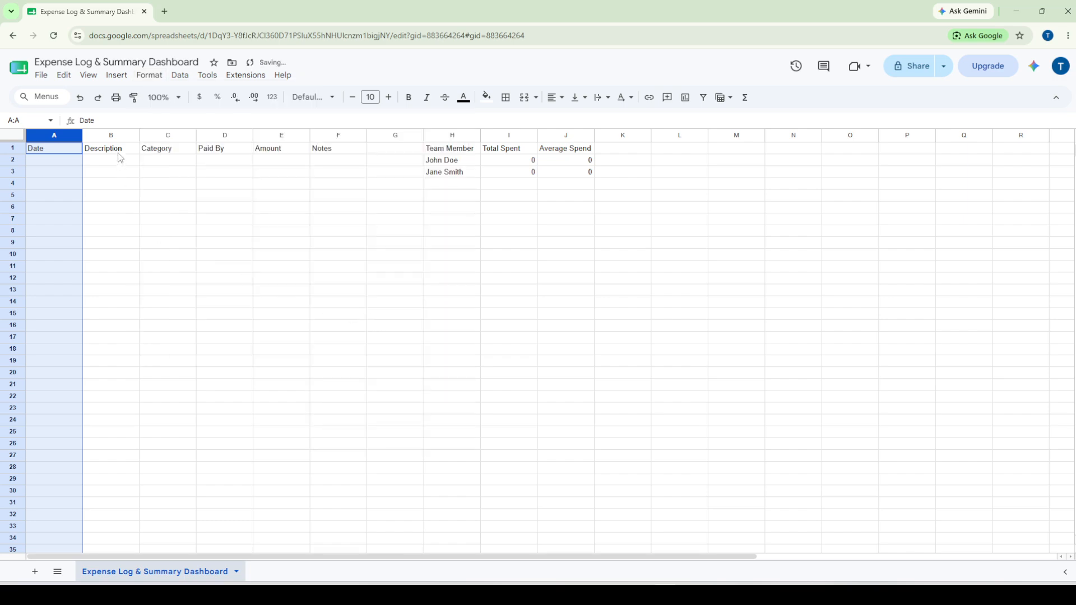
Format the whole Amount column E with the Currency number format
left_click(115, 135)
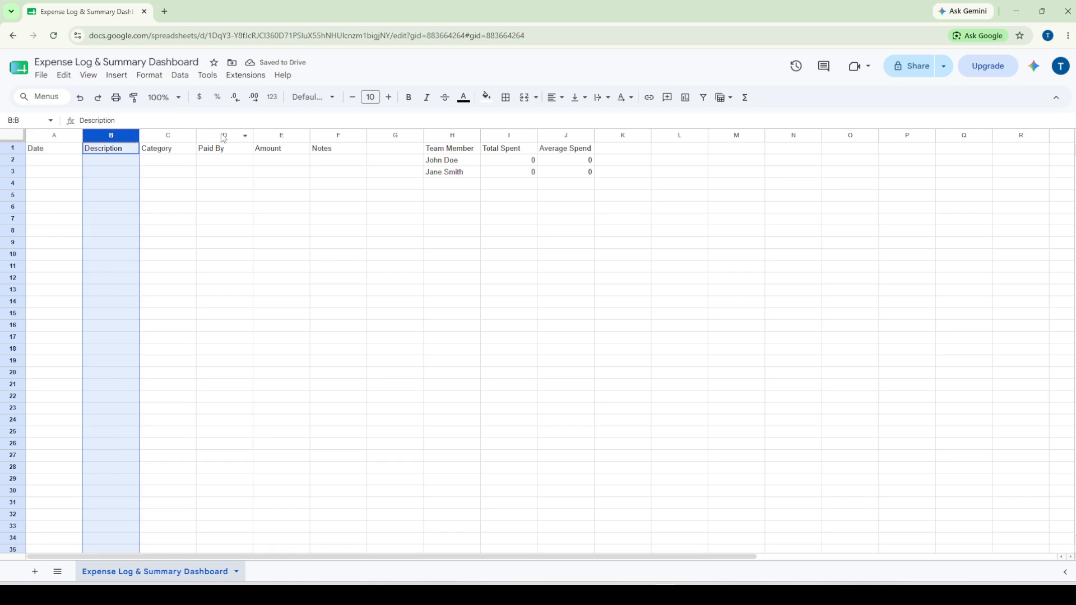
left_click(223, 137)
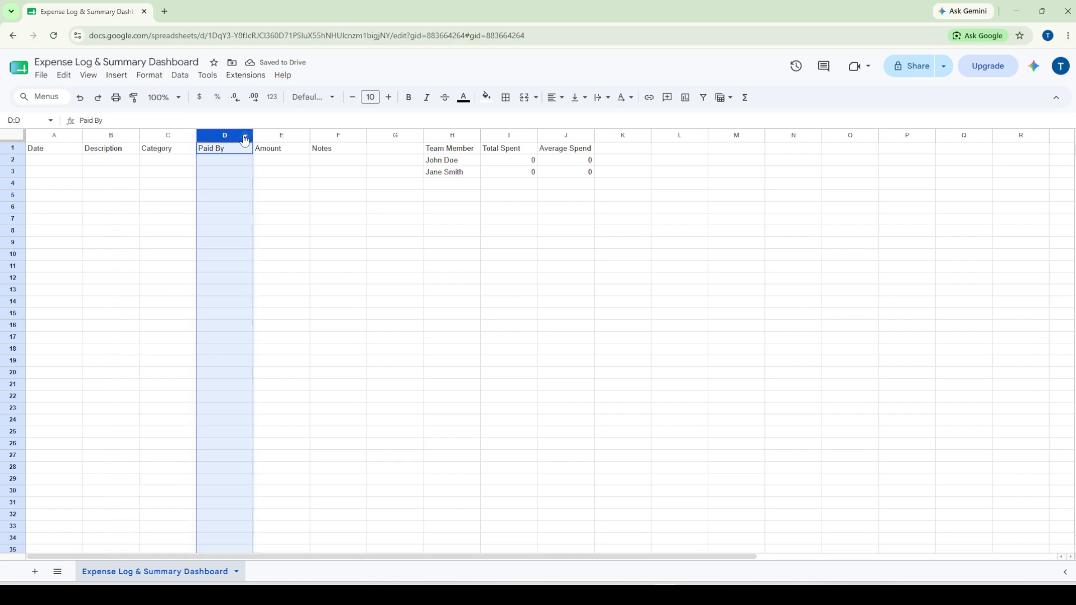
left_click(291, 136)
left_click(323, 136)
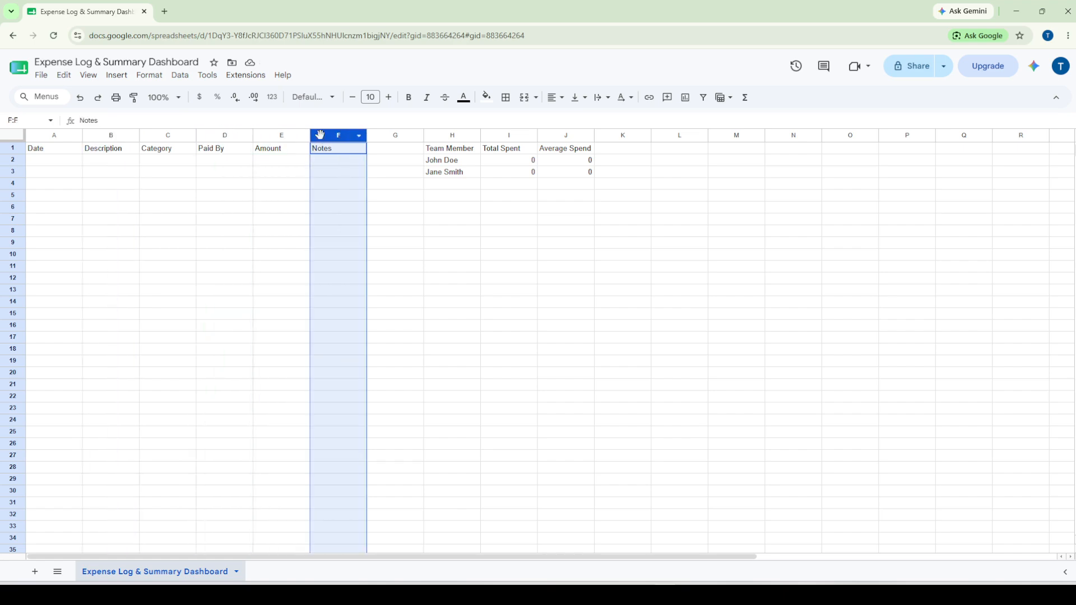
left_click(291, 135)
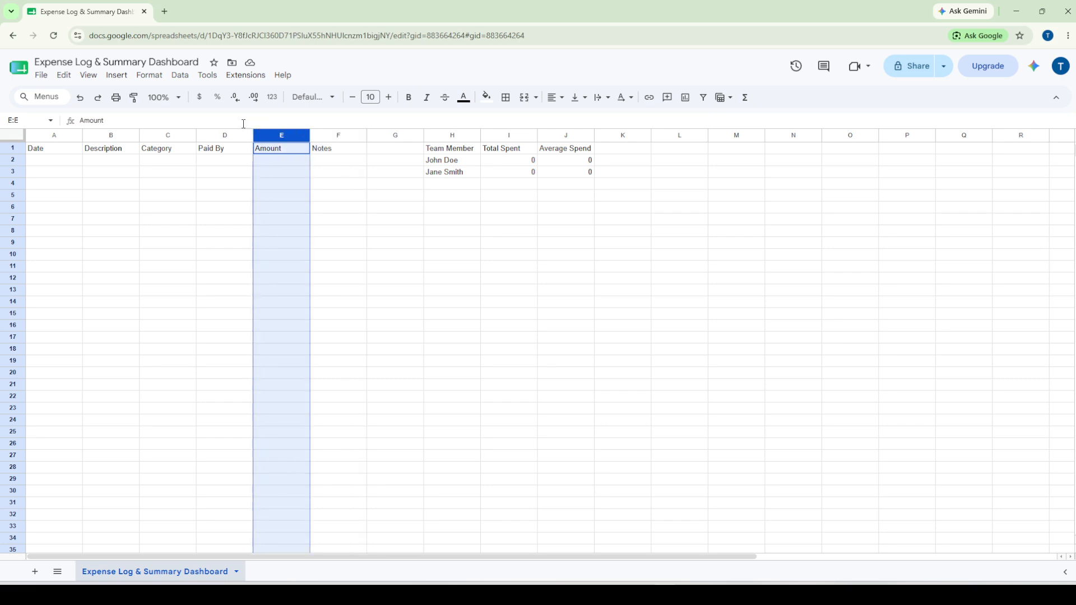
left_click(160, 76)
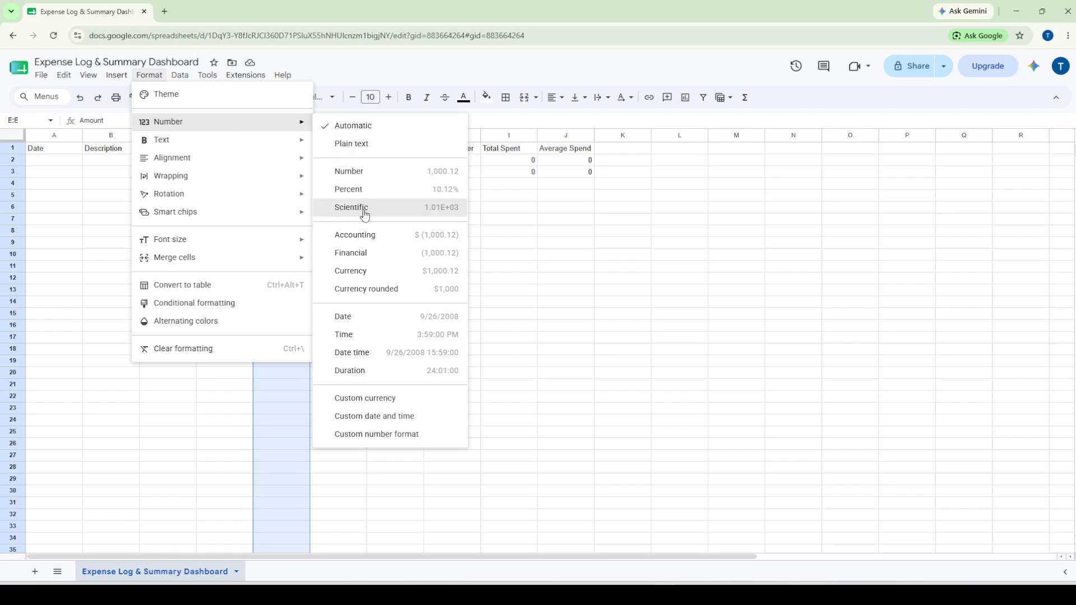
left_click(377, 274)
left_click(427, 291)
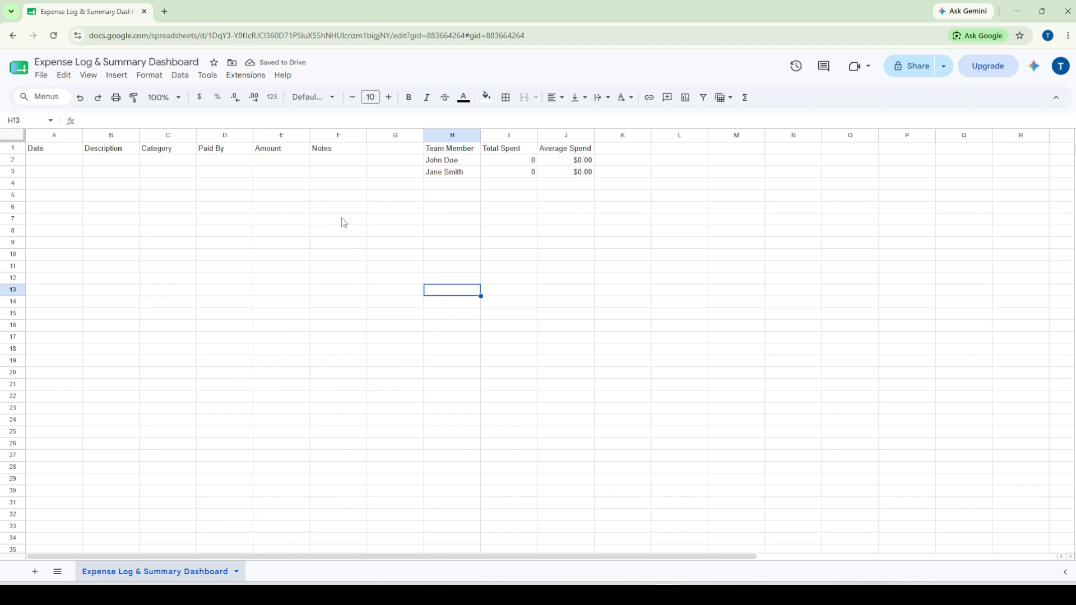
Add a dropdown to the Category cells C2:C23
left_click(211, 161)
left_click(153, 163)
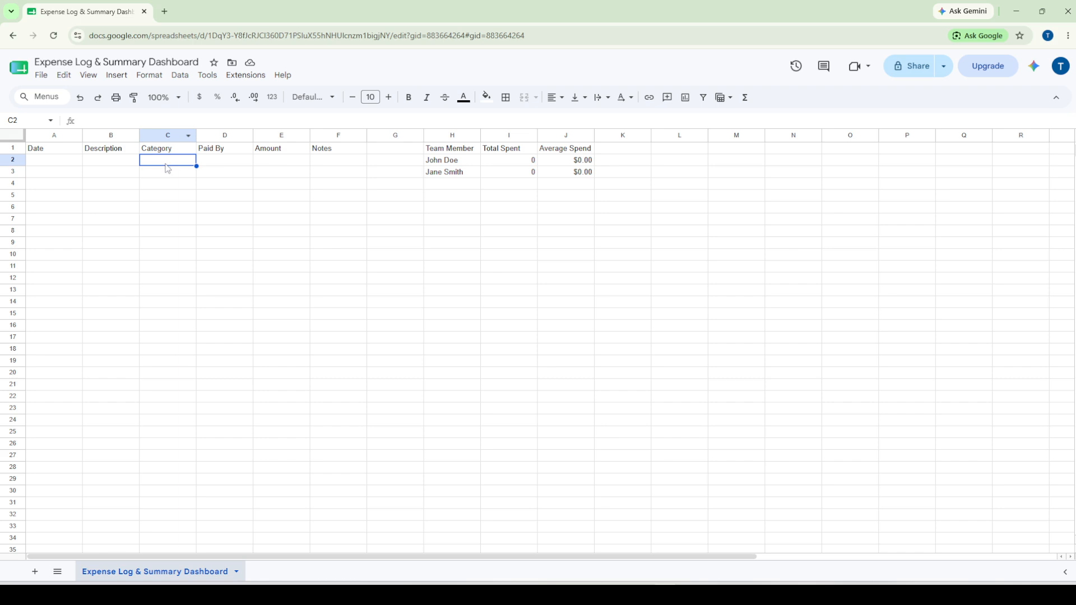
left_click(169, 135)
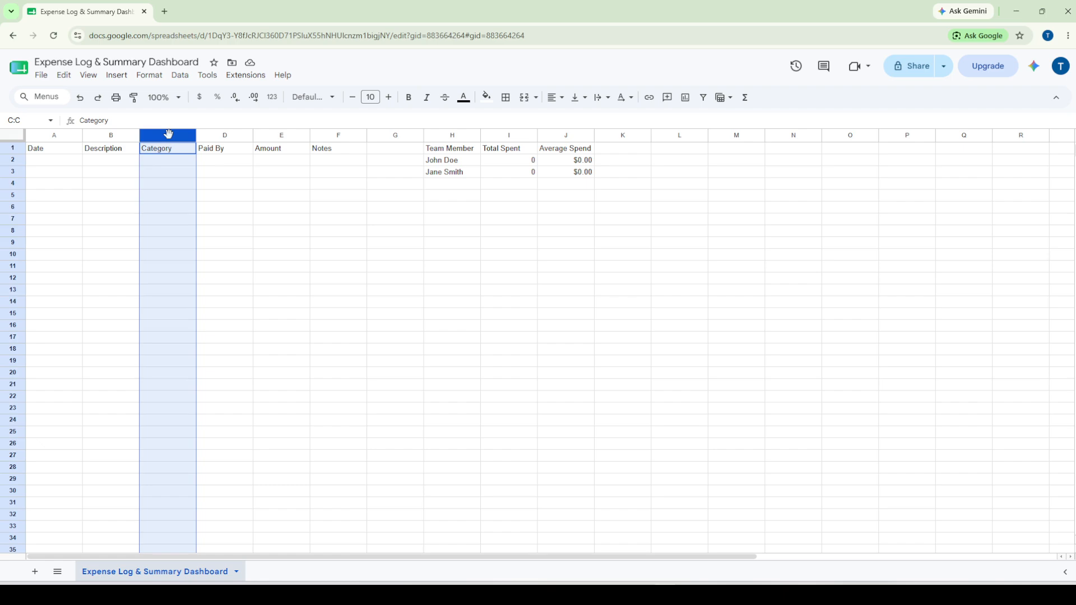
left_click(175, 200)
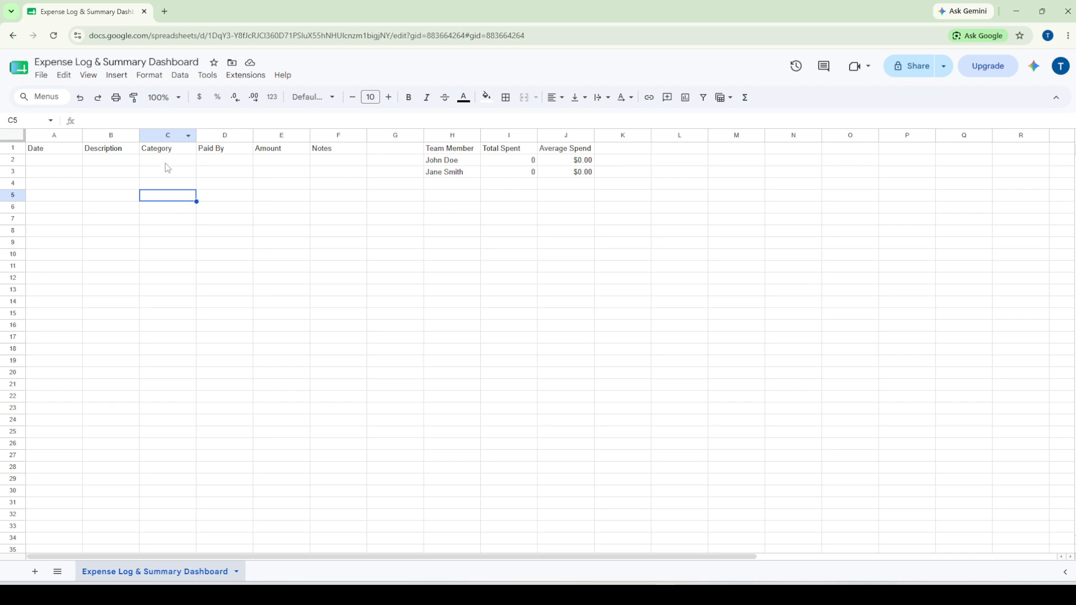
left_click_drag(164, 163, 175, 416)
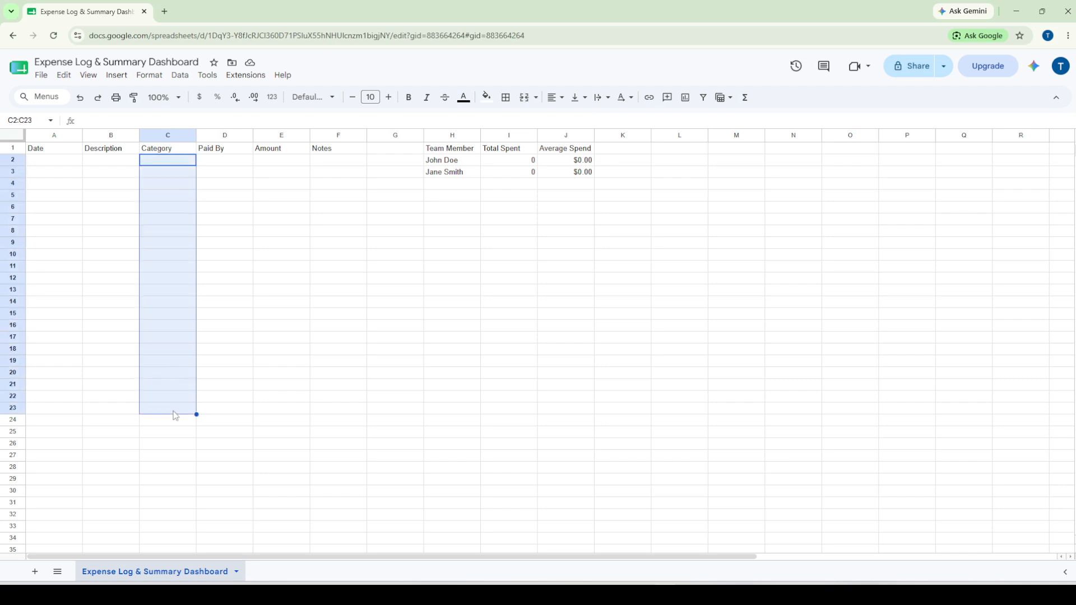
right_click(176, 175)
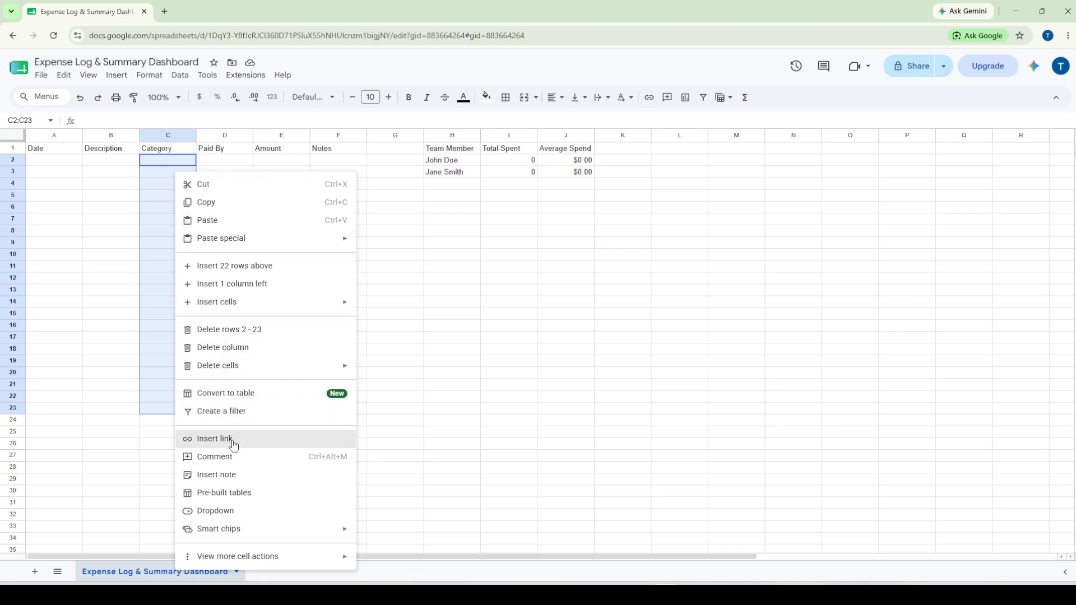
left_click(240, 511)
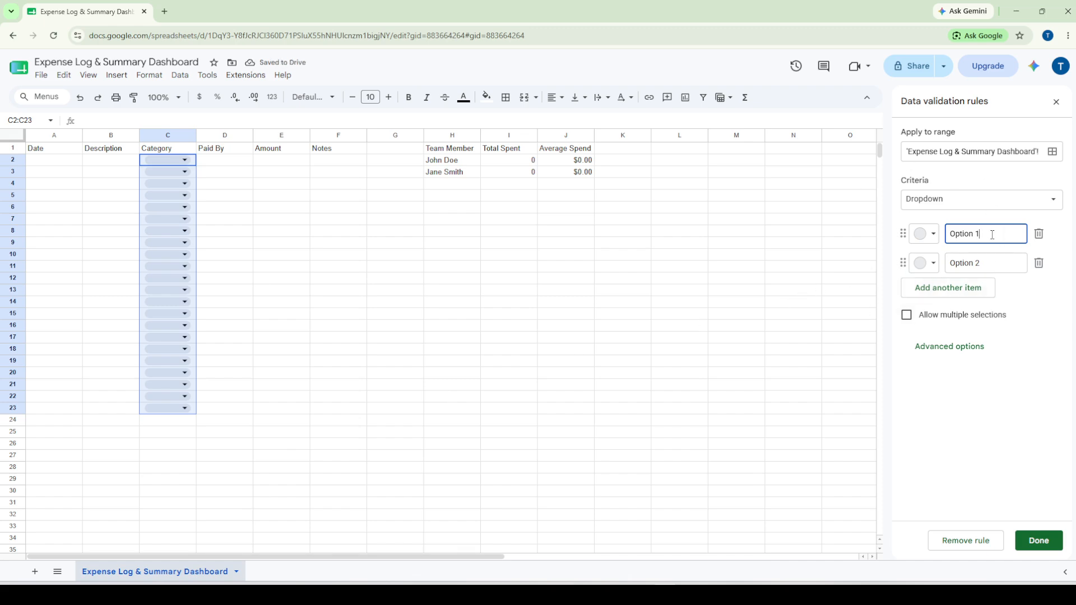
Define the Category dropdown's two options as Travel and Meals and save the rule
left_click_drag(993, 234, 948, 236)
type("Travel")
key("Tab")
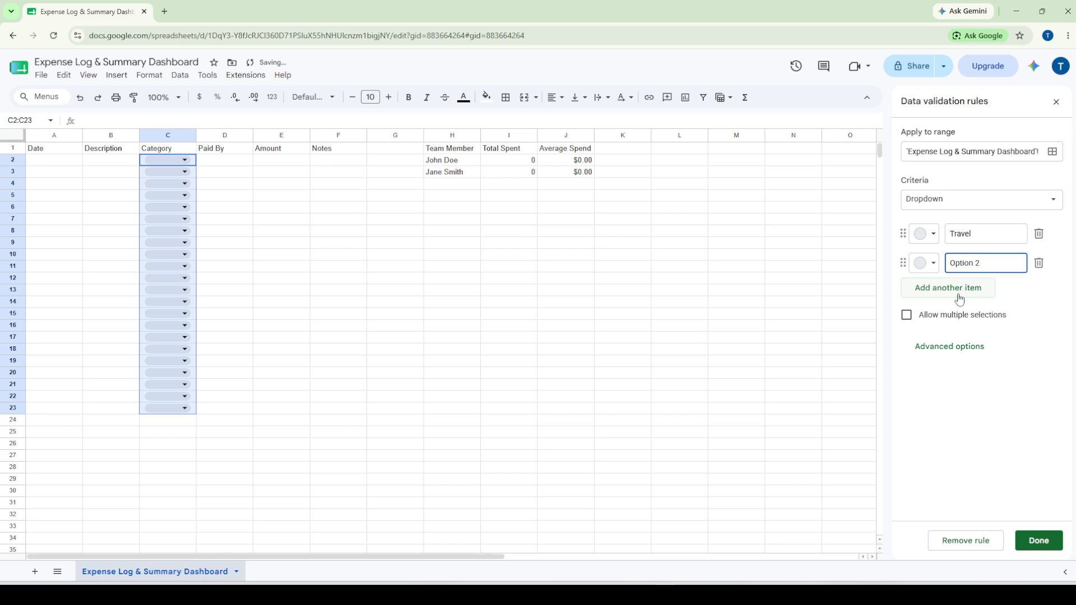
key("BackSpace")
key("BackSpace")
key("BackSpace")
key("BackSpace")
key("BackSpace")
key("BackSpace")
key("BackSpace")
type("Meals")
left_click(1038, 541)
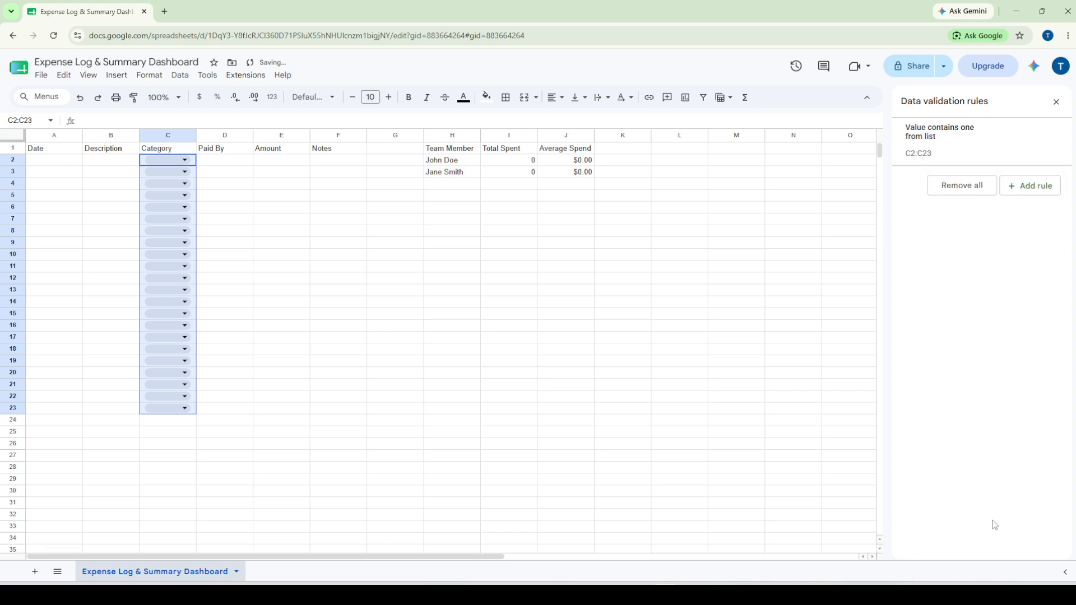
Set the category in C2 to Travel and the category in C3 to Meals
left_click(165, 162)
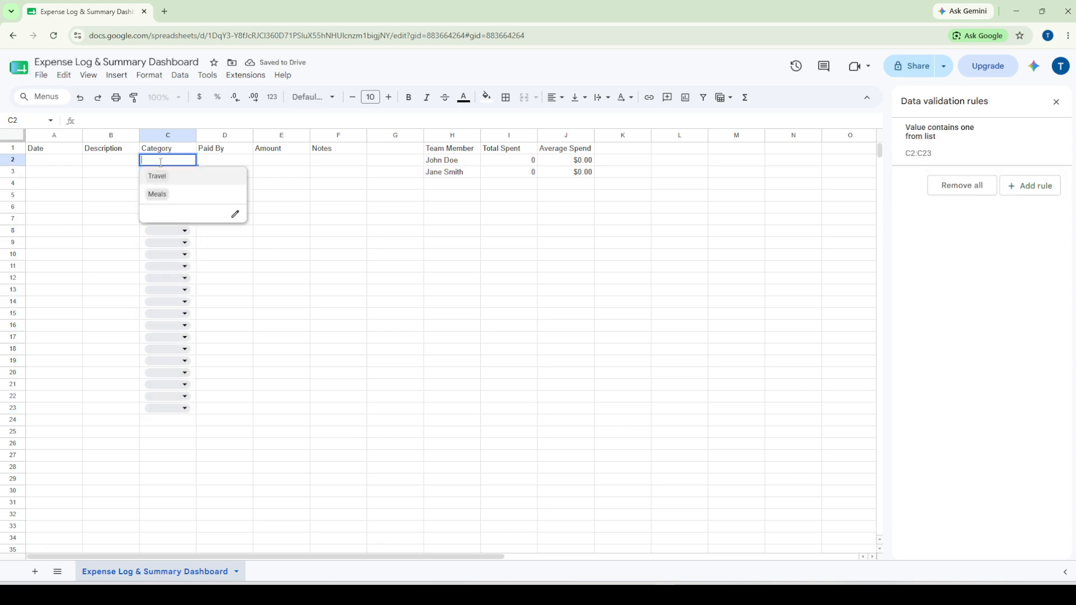
left_click(159, 191)
left_click(322, 301)
left_click(166, 171)
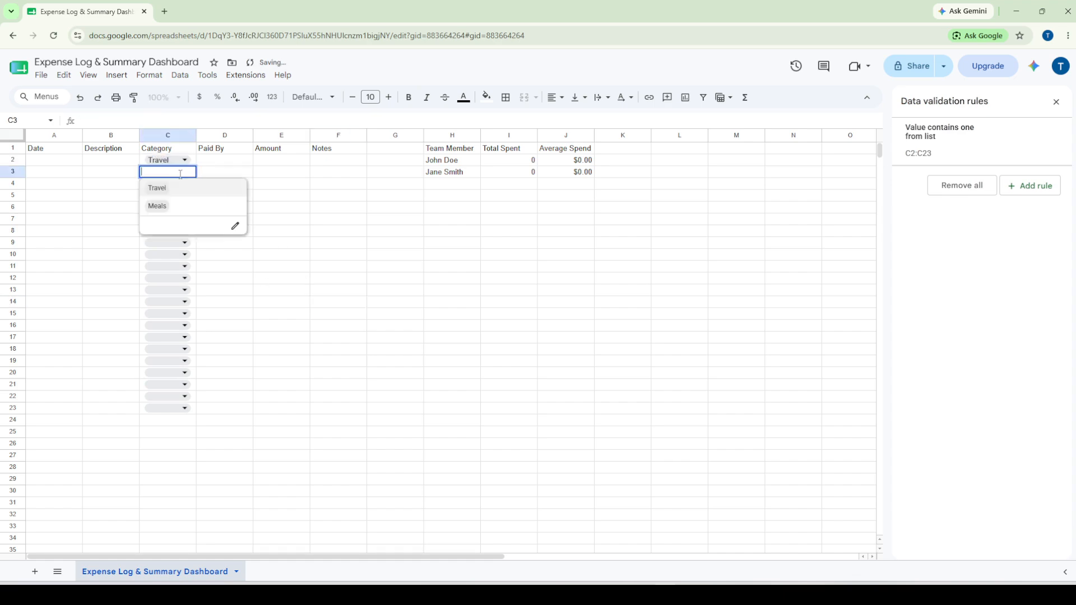
left_click(163, 207)
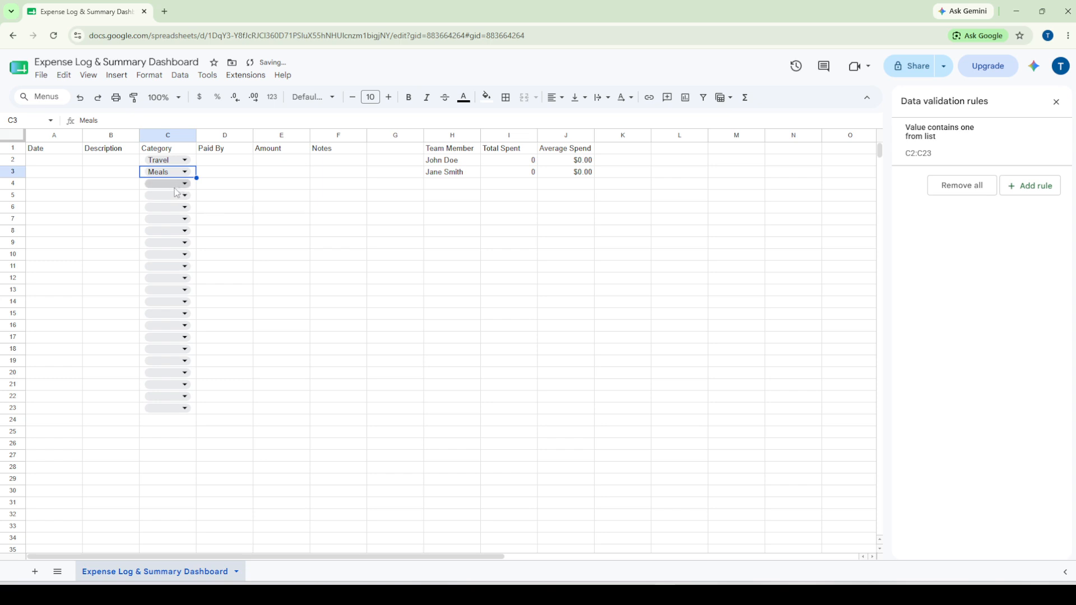
left_click(267, 255)
Add a dropdown to the Paid By cells D2:D23
left_click_drag(224, 162, 236, 419)
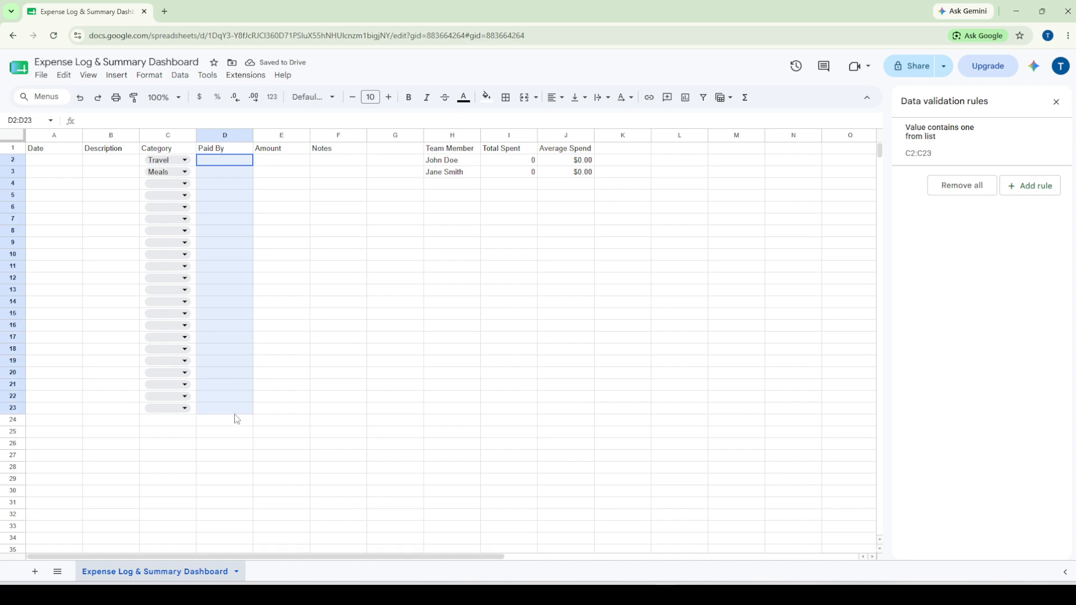
right_click(218, 258)
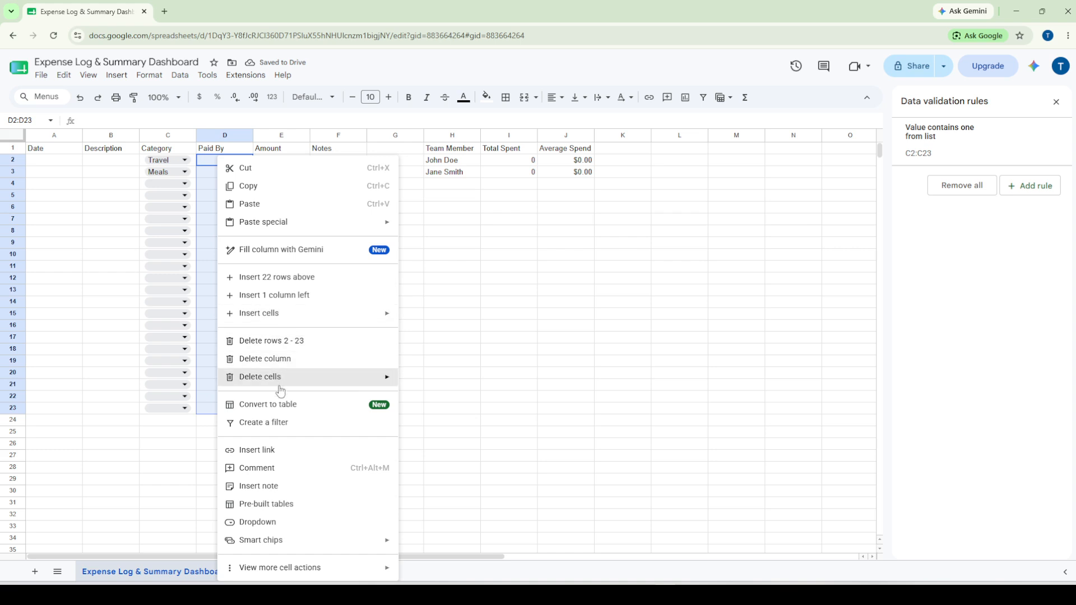
left_click(270, 522)
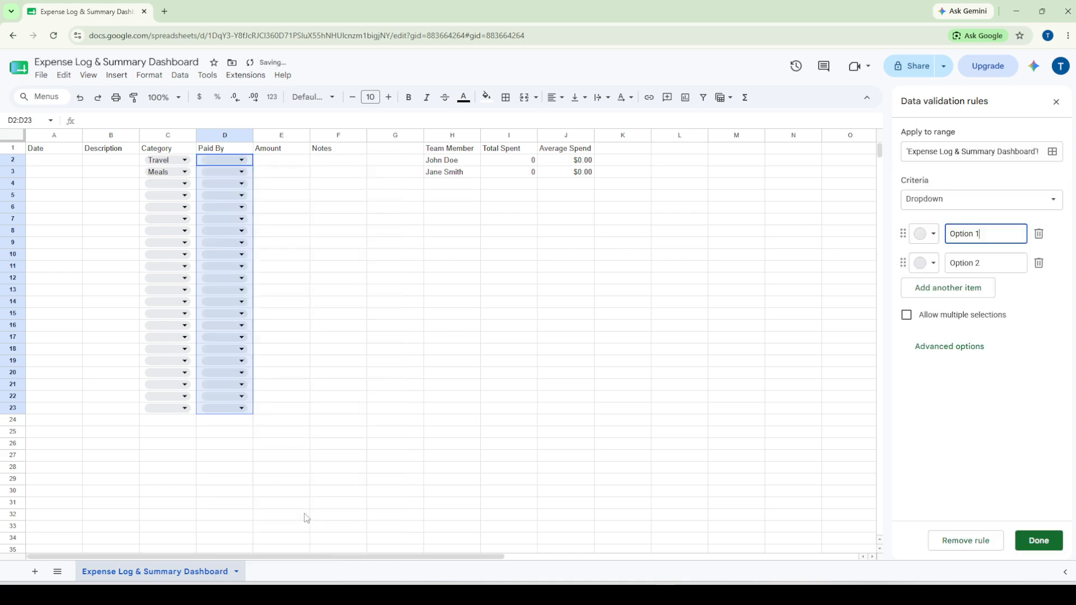
Define the Paid By dropdown's two options as the payers' first names, save the rule and close the data validation rules
left_click_drag(985, 235, 922, 237)
type("Jon")
key("Tab")
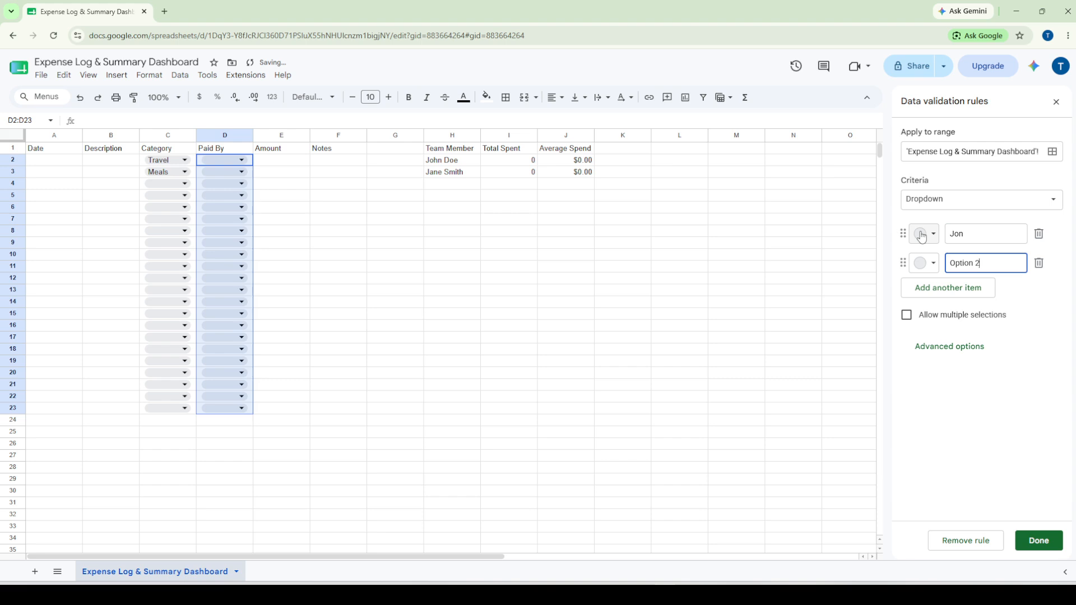
key("BackSpace")
key("BackSpace")
key("BackSpace")
key("BackSpace")
key("BackSpace")
key("BackSpace")
type("D")
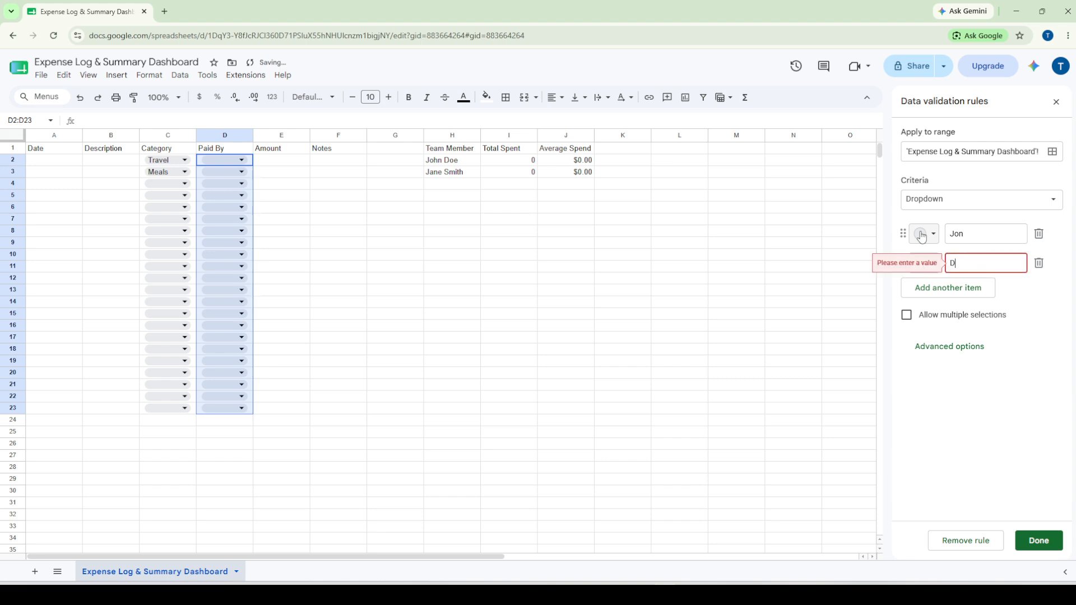
type("on")
key("Return")
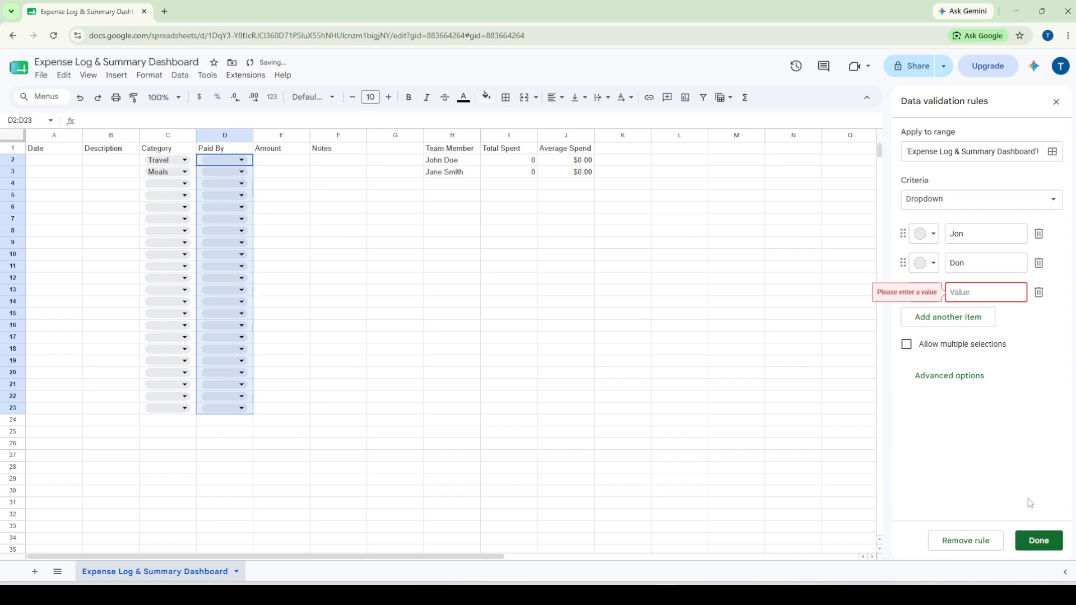
left_click(1038, 541)
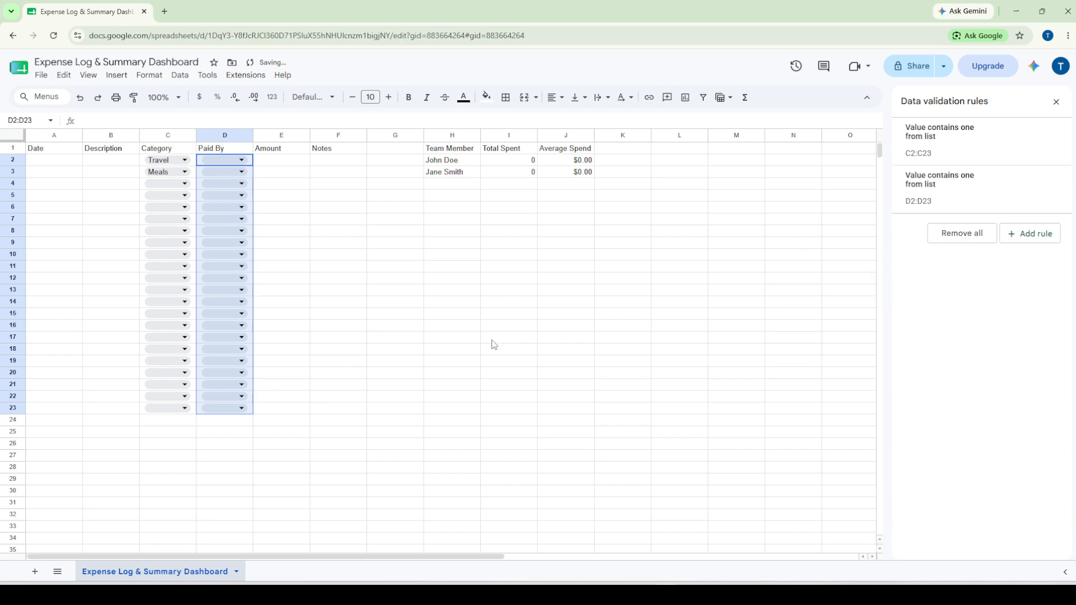
left_click(447, 337)
left_click_drag(619, 337, 638, 349)
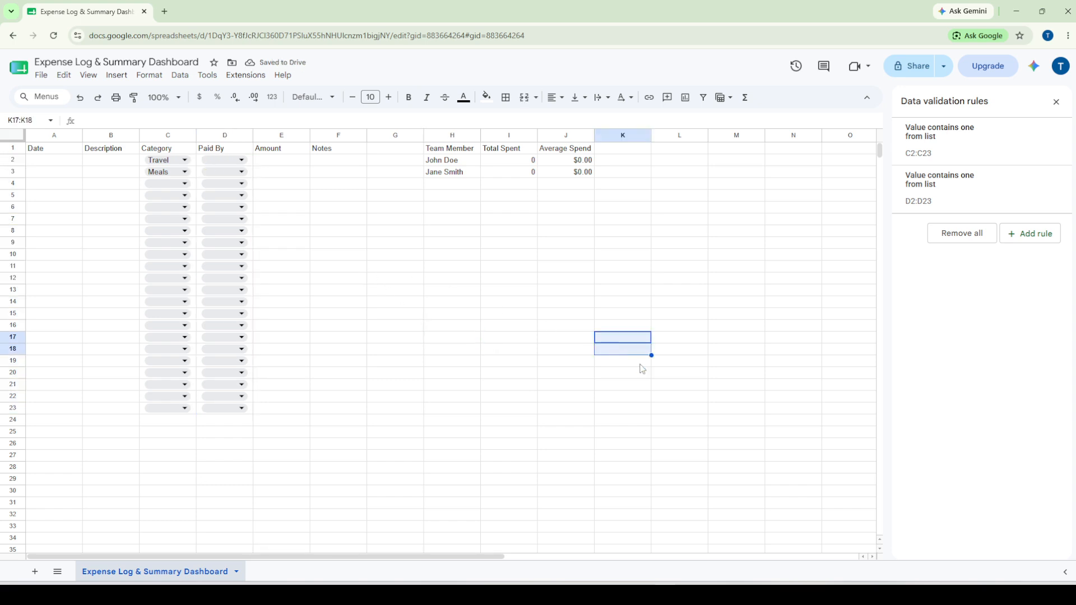
left_click(1056, 102)
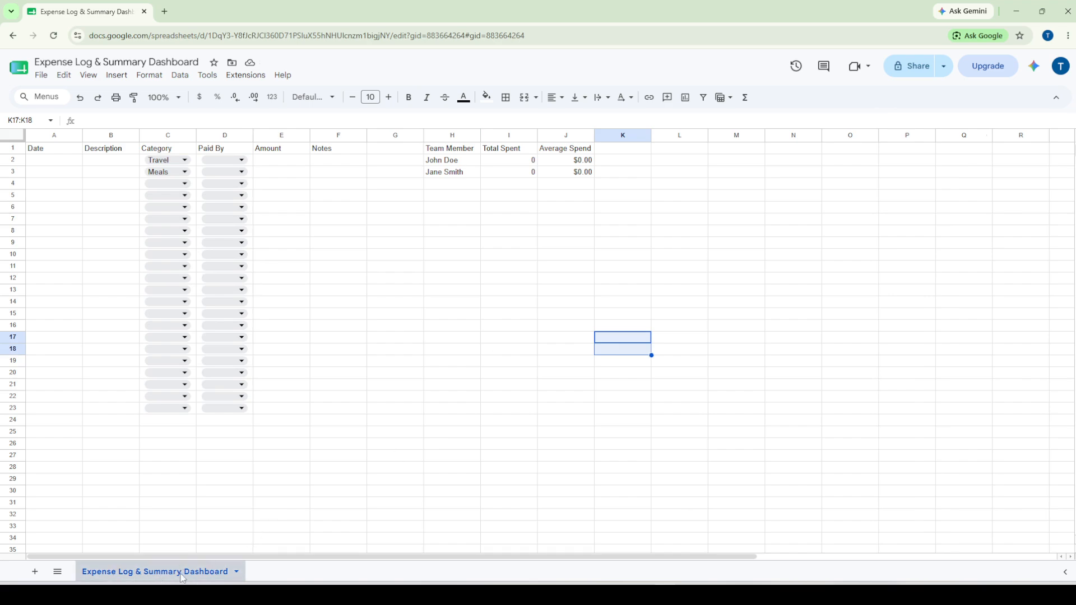
left_click(456, 137)
left_click(499, 136)
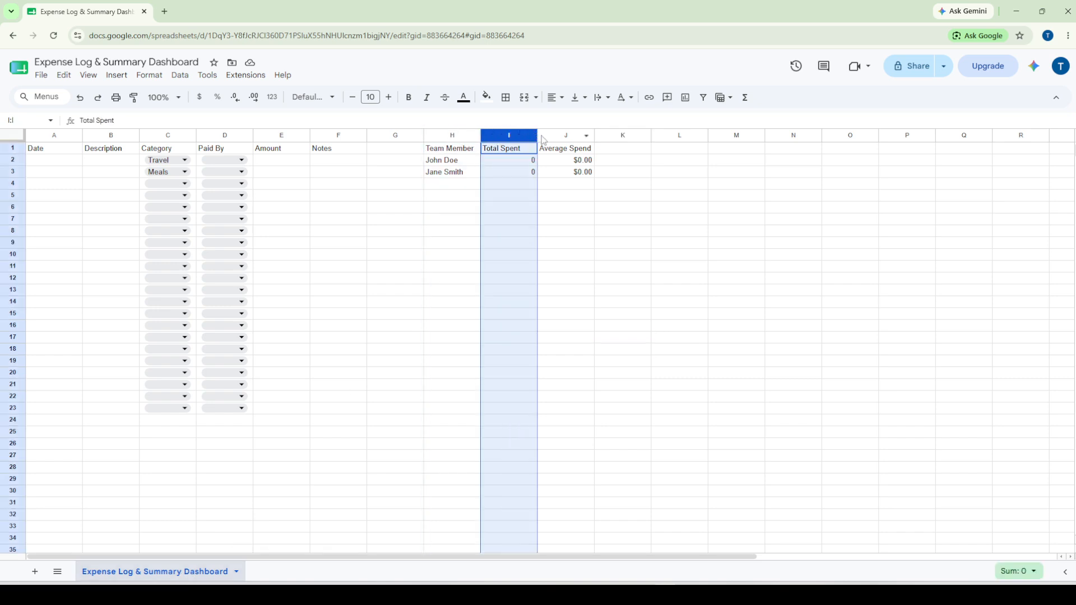
left_click(543, 136)
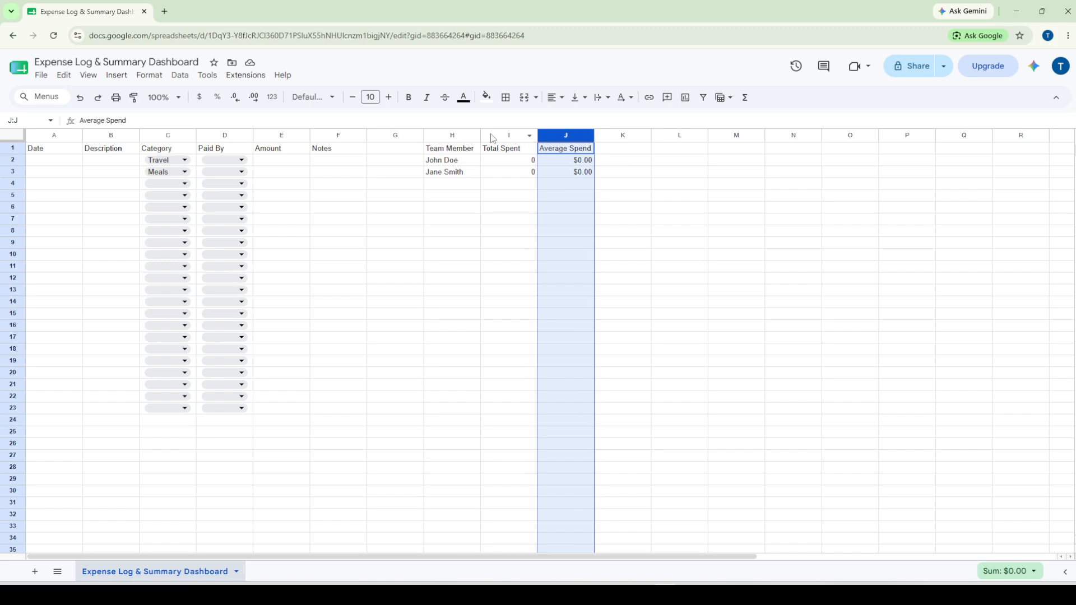
left_click(438, 136)
left_click(499, 136)
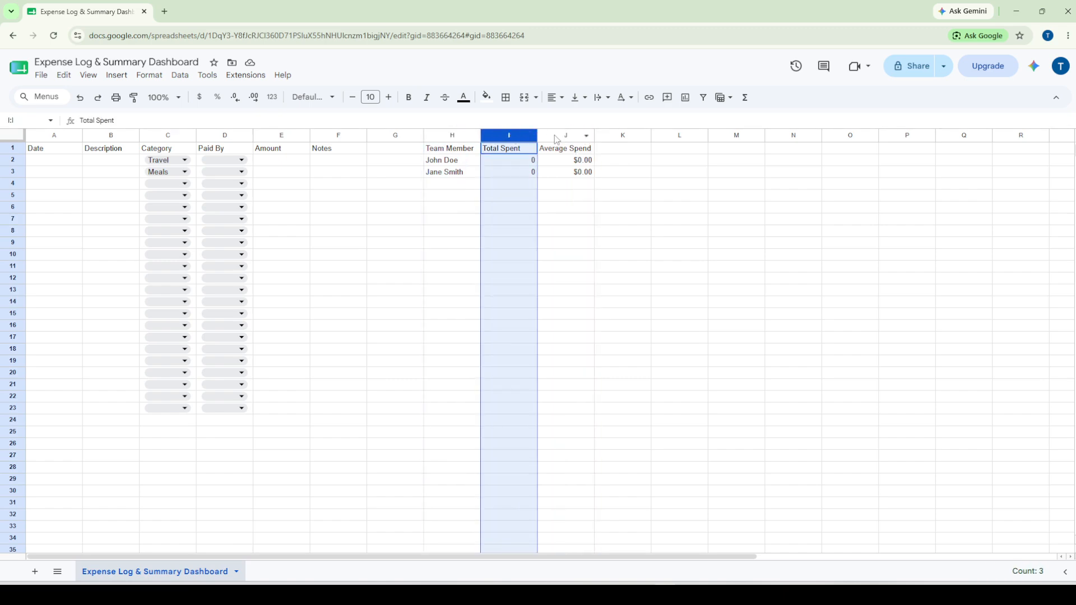
left_click(560, 136)
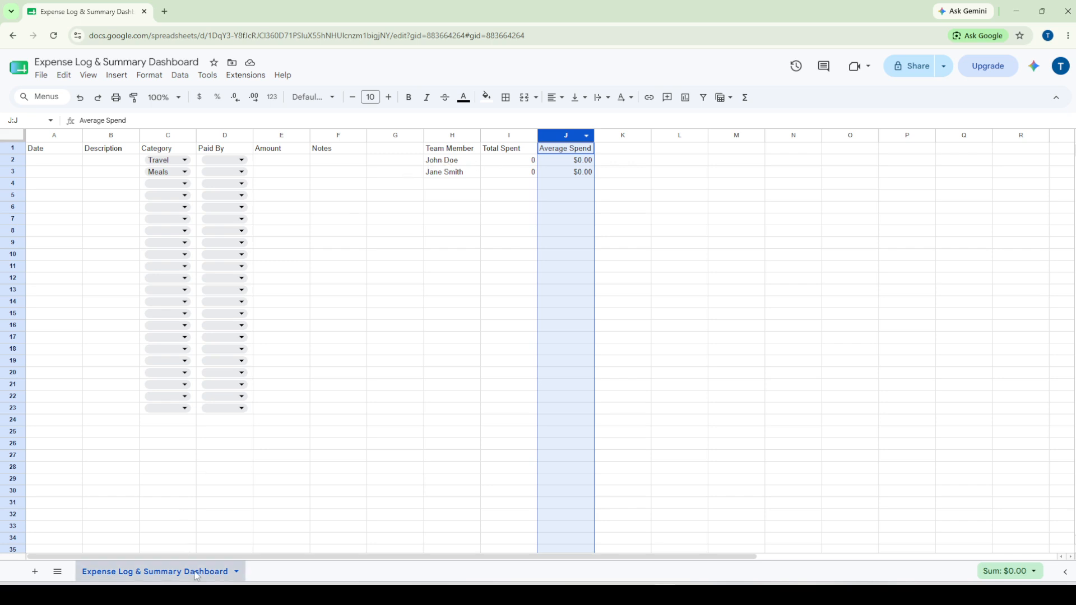
Add a new sheet to the spreadsheet and name it Summary
left_click(34, 573)
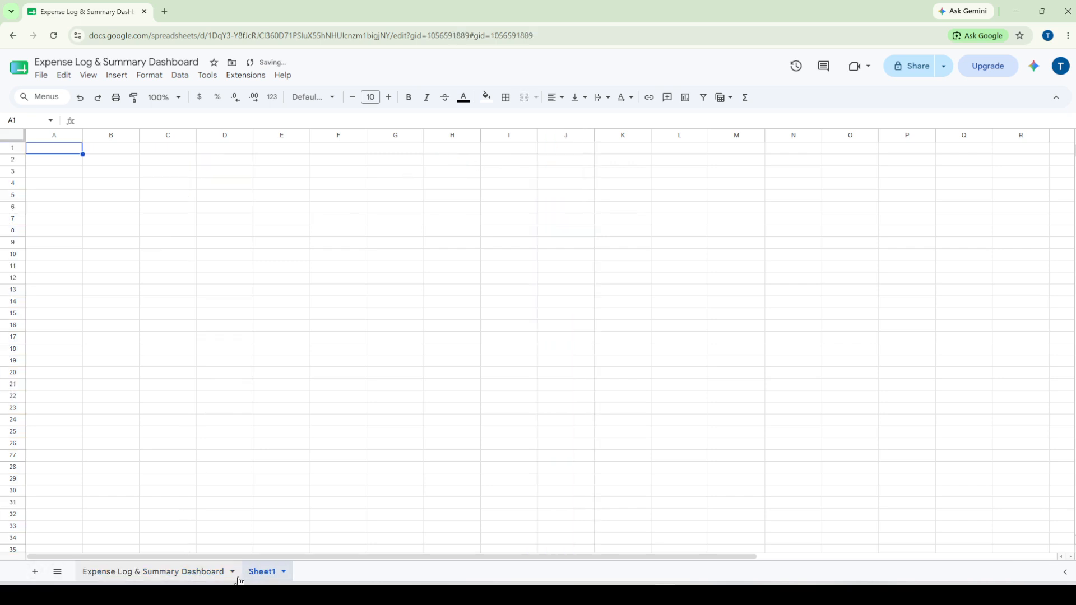
double_click(261, 572)
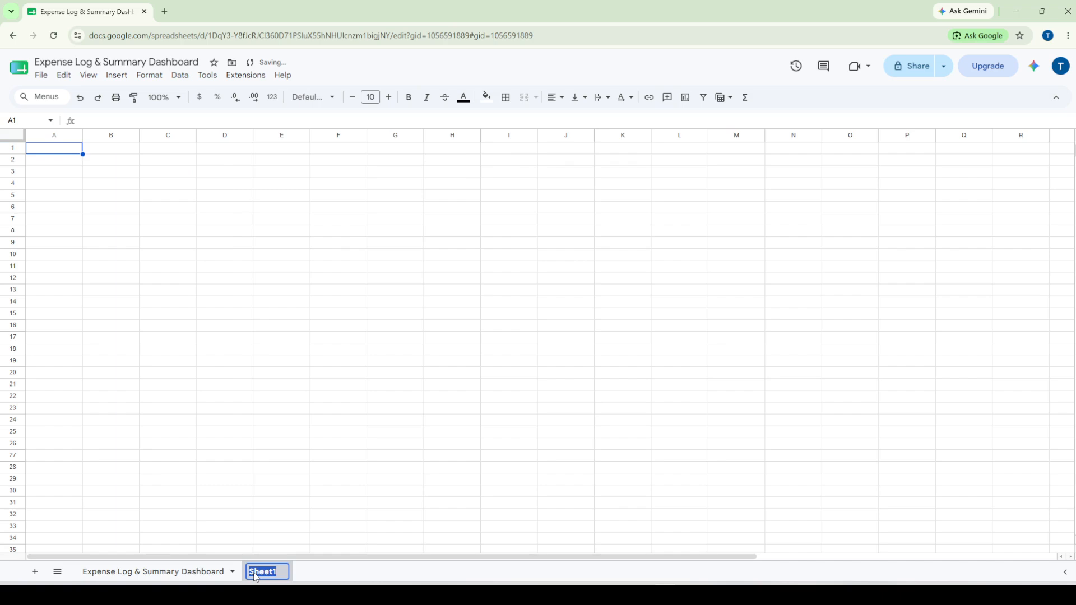
type("Summary")
key("Return")
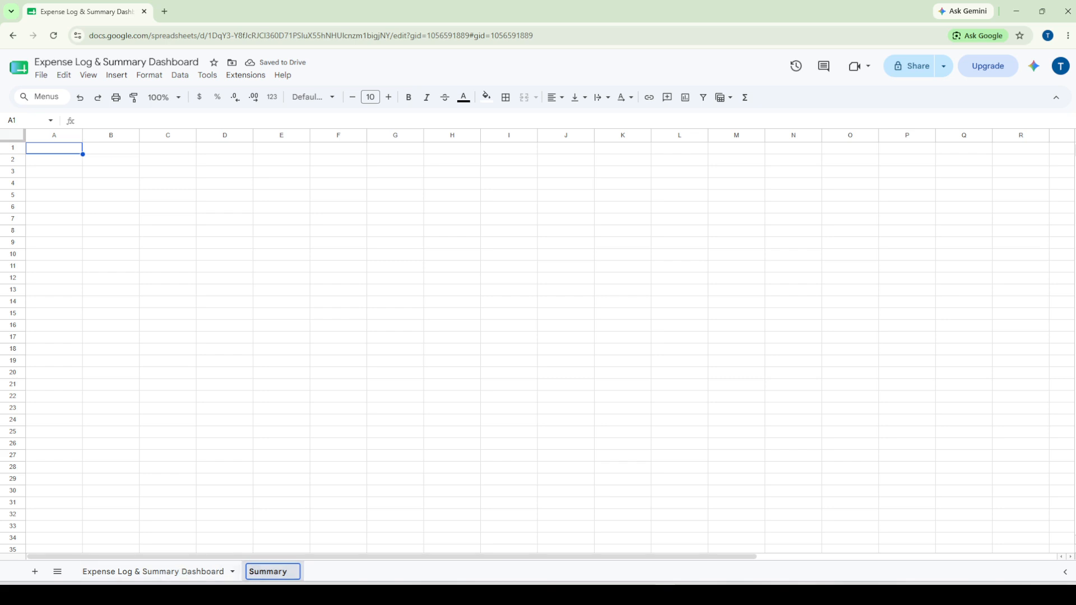
Copy the team member table H1:J3 from the Expense Log & Summary Dashboard sheet into the Summary sheet starting at A1
left_click(143, 578)
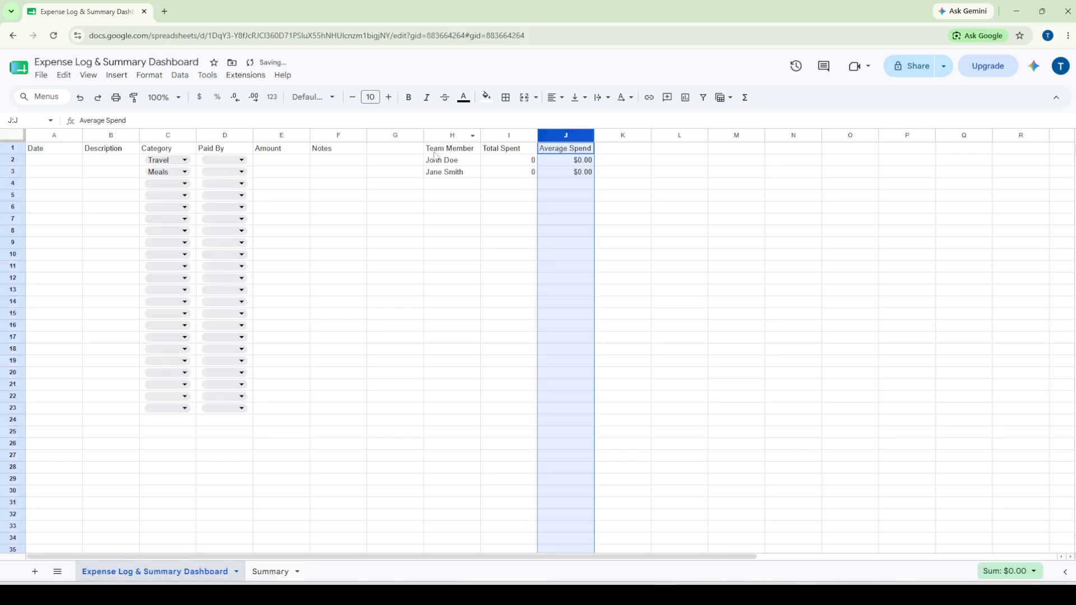
left_click_drag(435, 151, 584, 176)
key("ctrl+c")
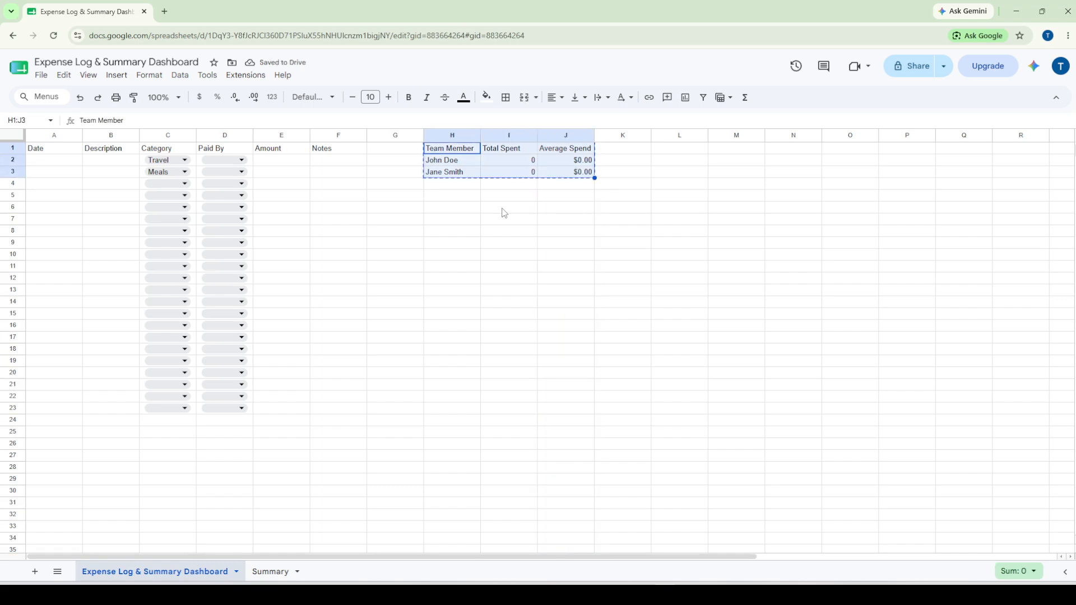
left_click(271, 572)
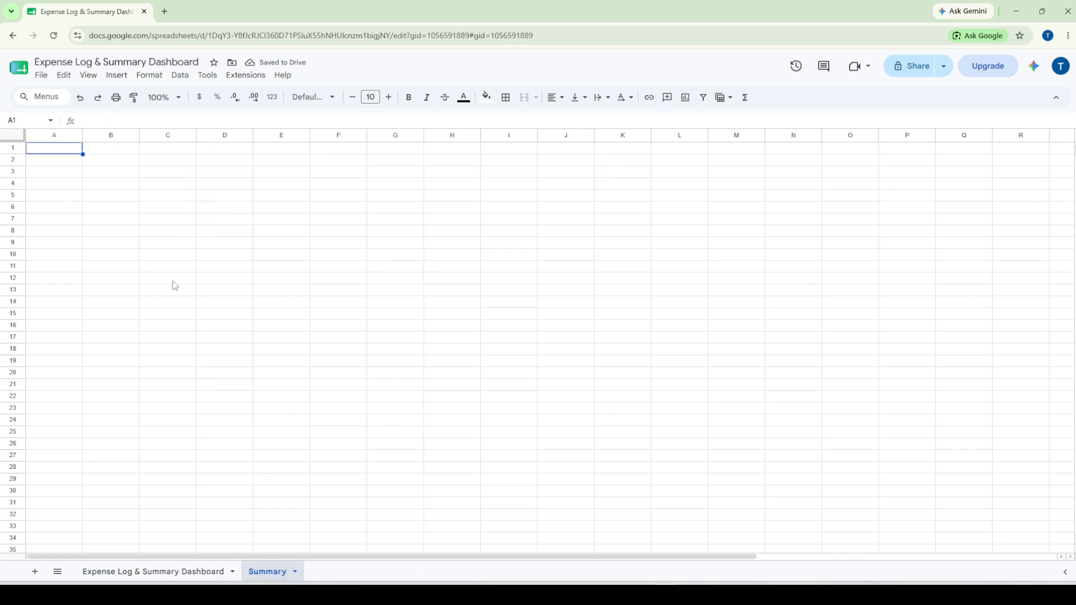
left_click(64, 155)
key("ctrl+v")
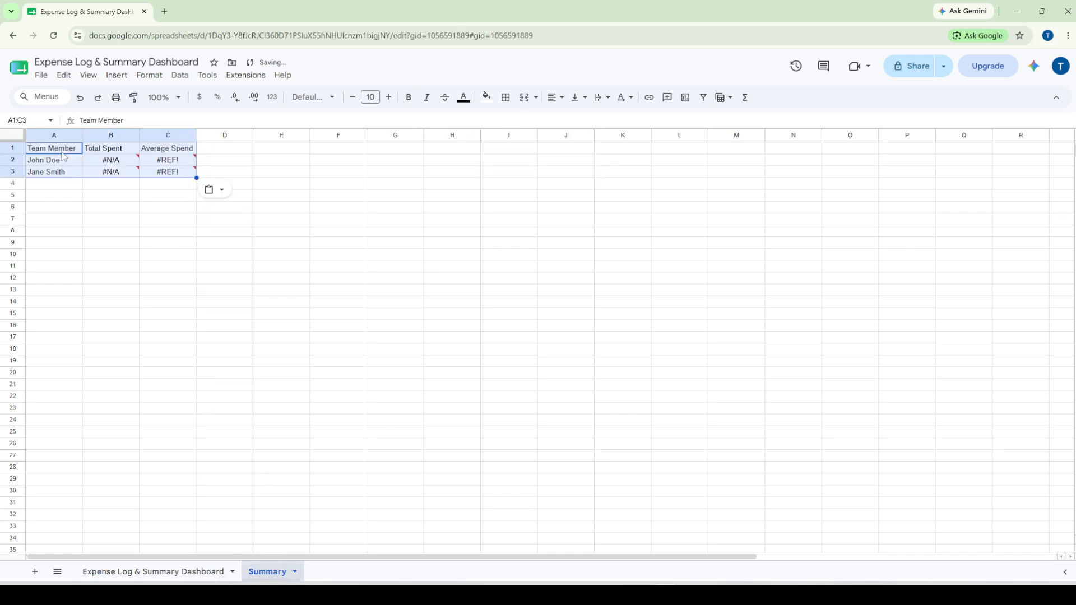
left_click(176, 211)
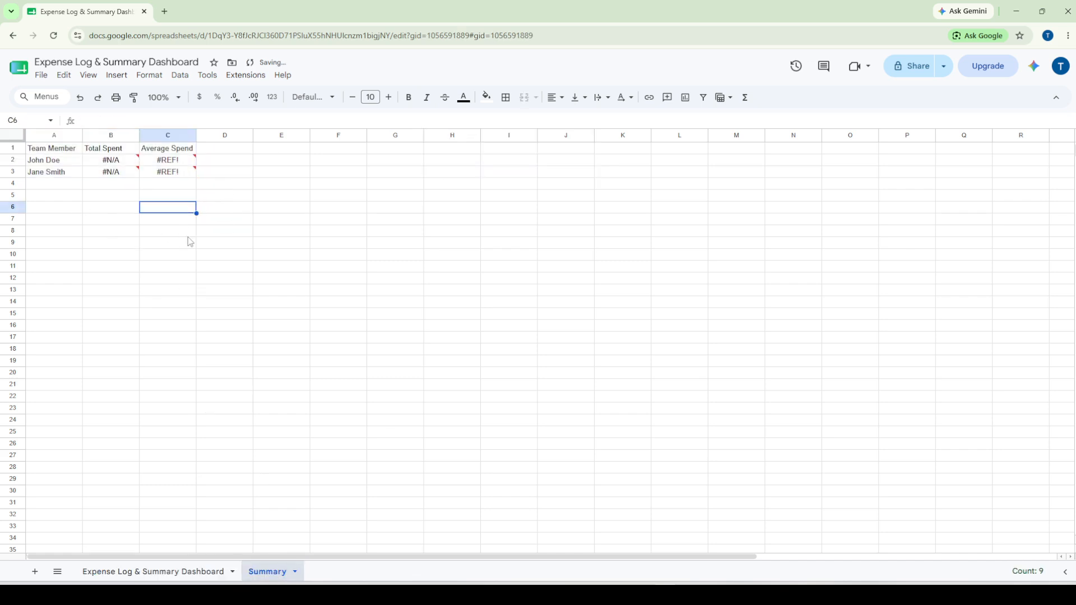
Return to the Expense Log & Summary Dashboard sheet and examine the formulas in the Total Spent and Average Spend cells I2:J3
left_click(206, 571)
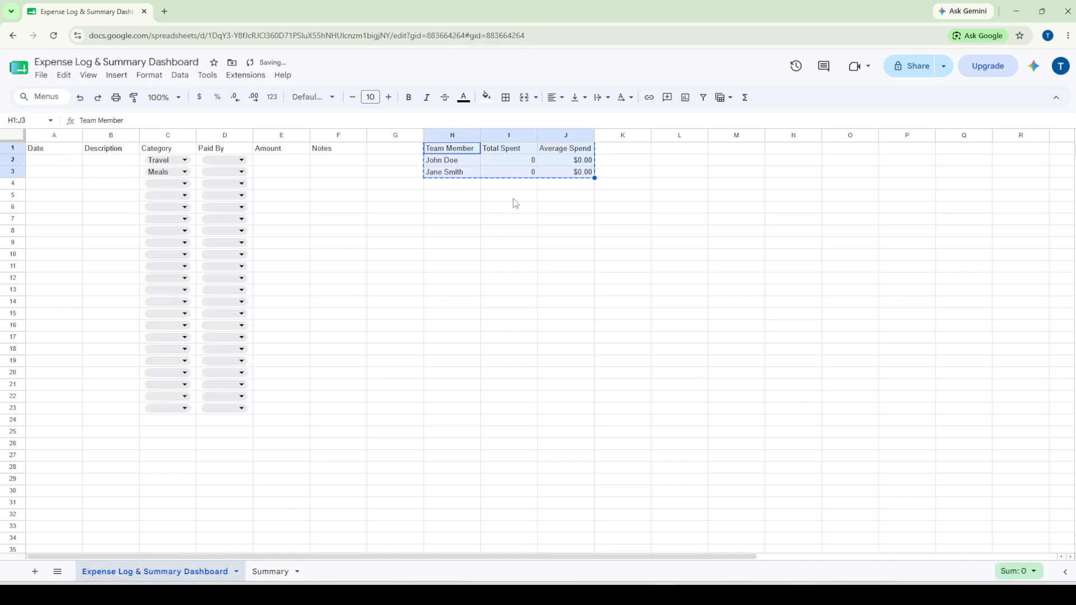
left_click(532, 153)
left_click(569, 164)
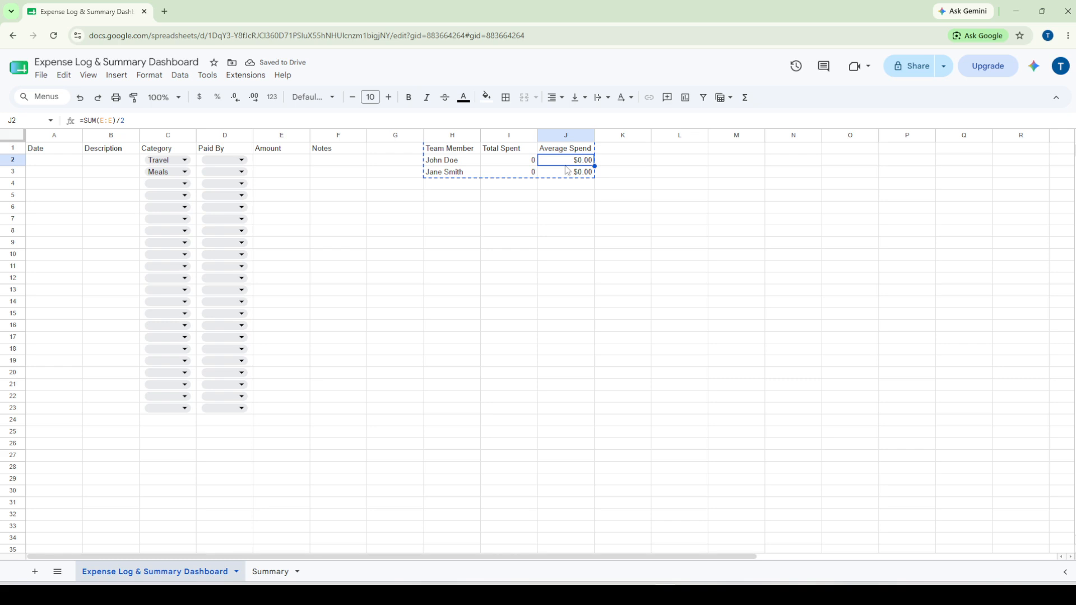
left_click(566, 169)
left_click(524, 172)
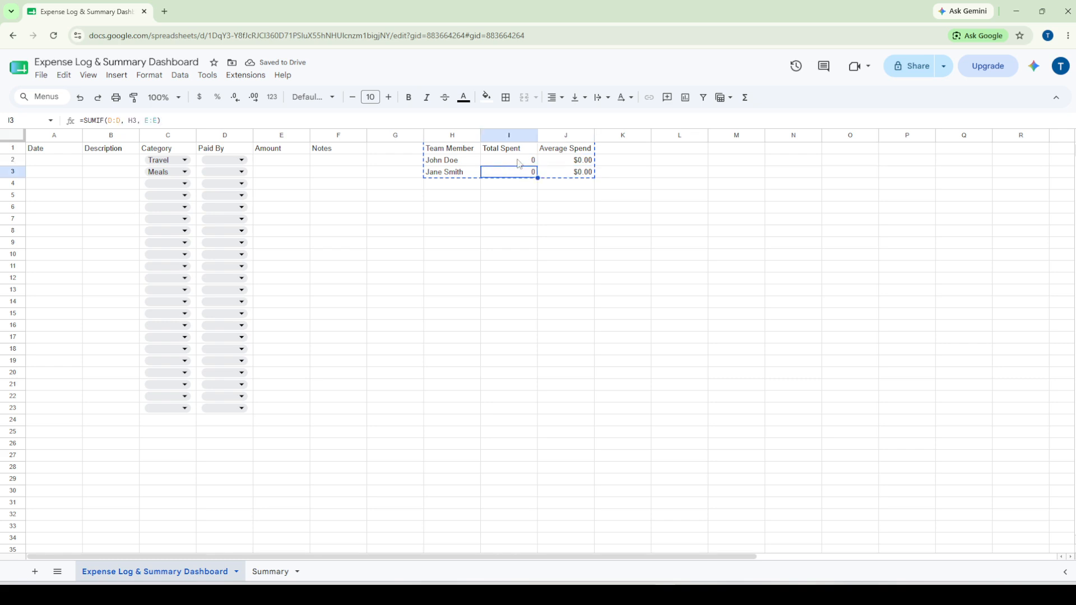
left_click(518, 164)
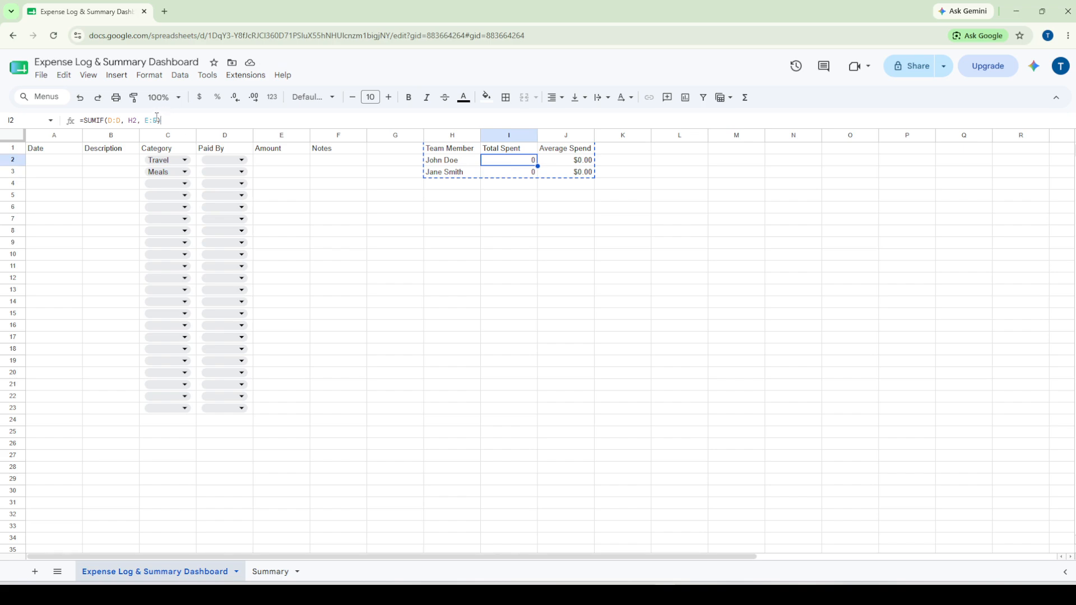
left_click_drag(161, 120, 32, 117)
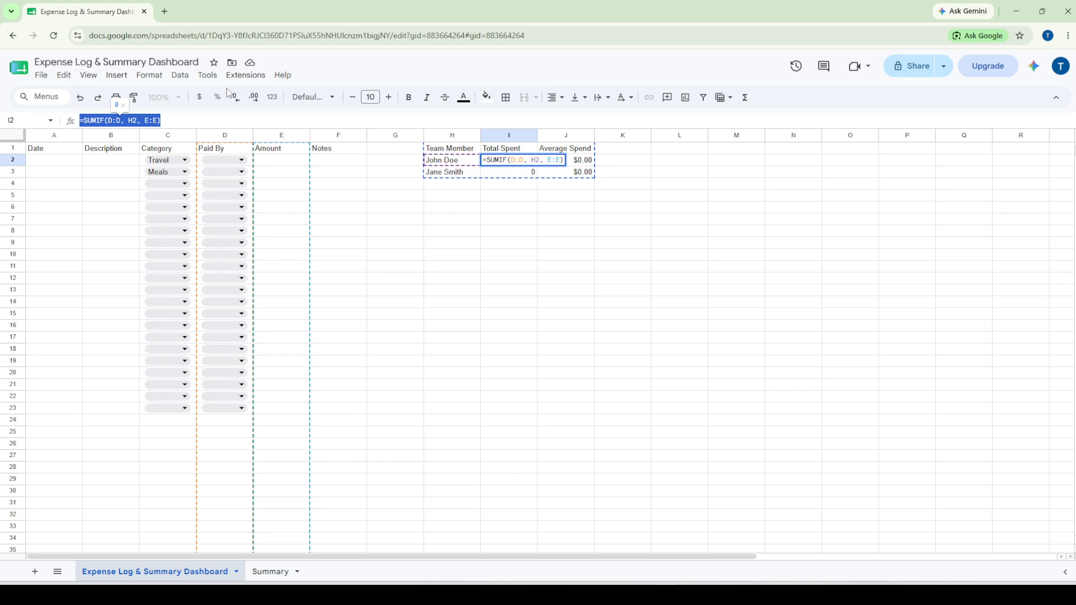
left_click(454, 252)
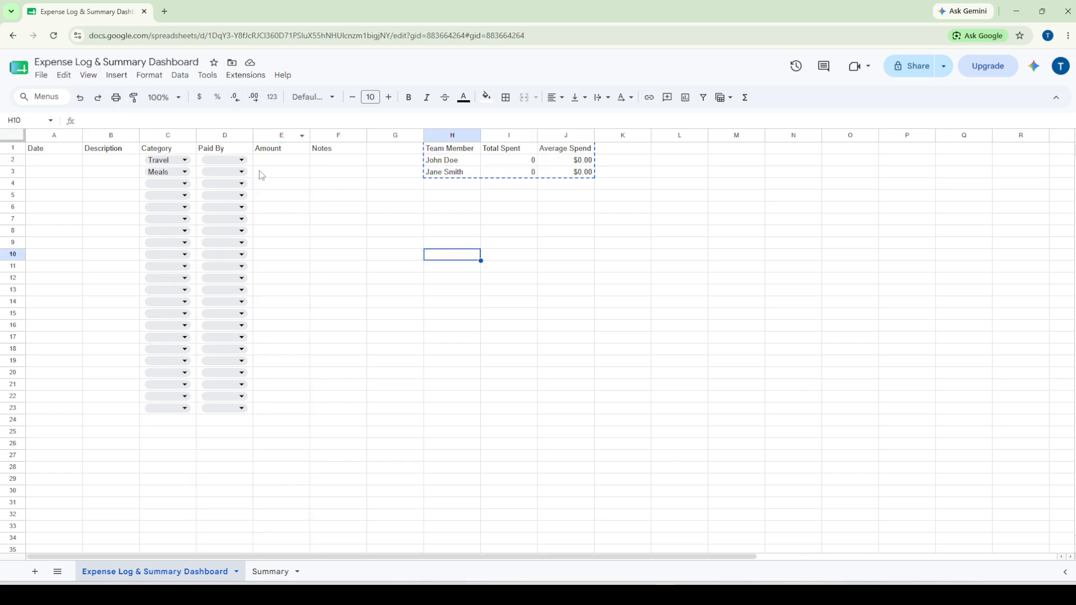
Enter an amount of 50 in both E2 and E3 of the Amount column
left_click(219, 162)
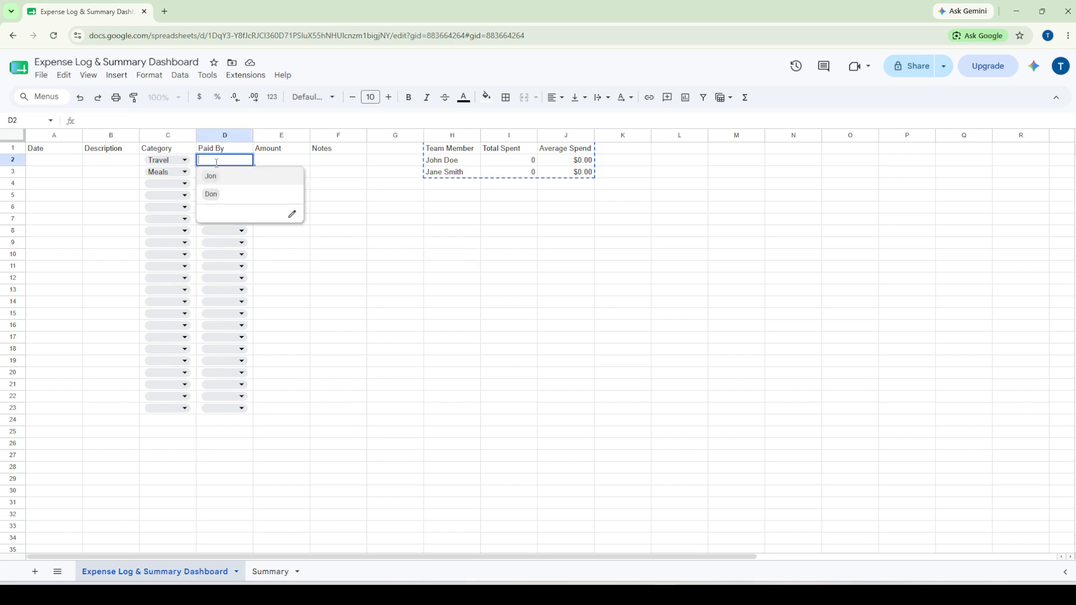
left_click(440, 263)
left_click(278, 163)
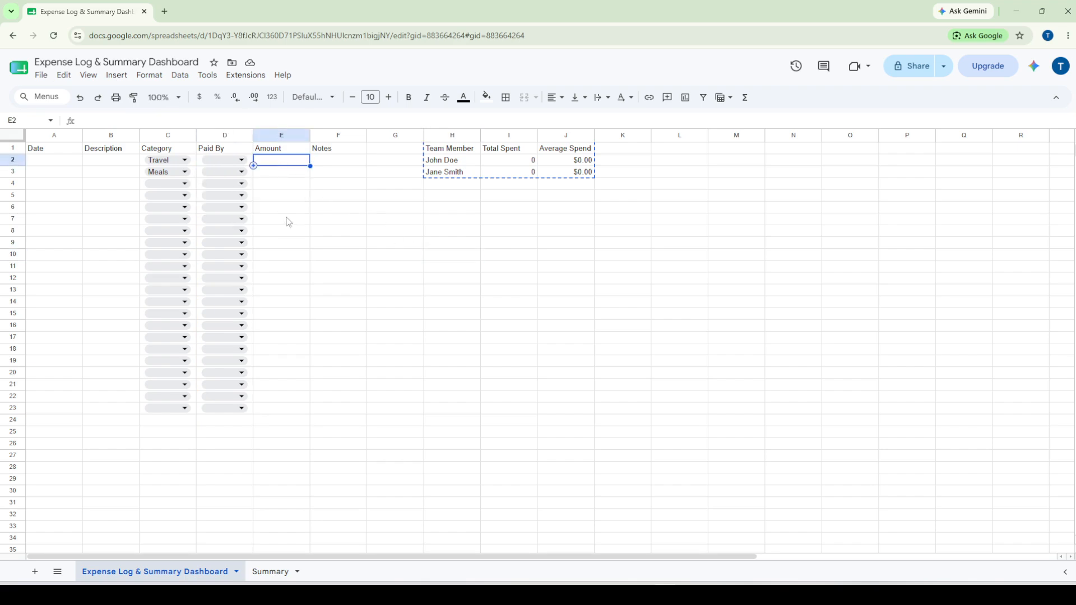
type("50")
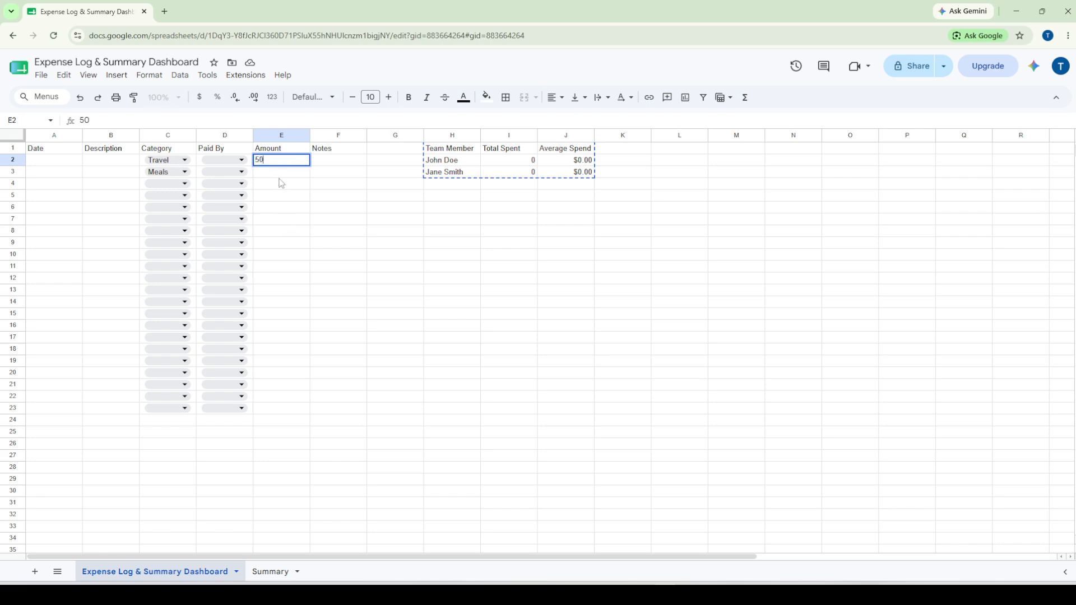
key("Return")
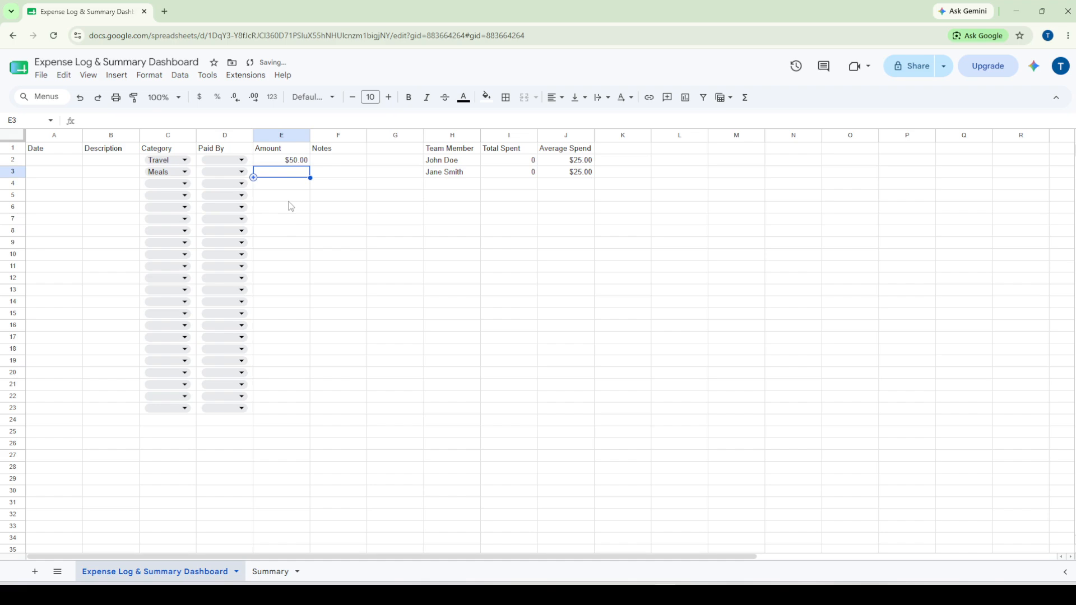
type("50")
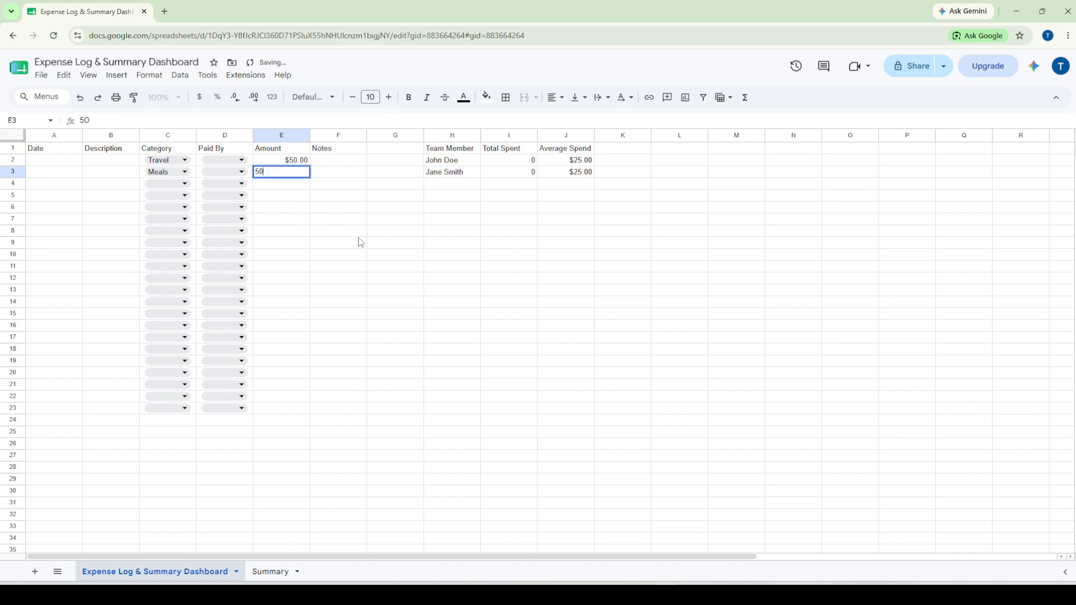
left_click(390, 267)
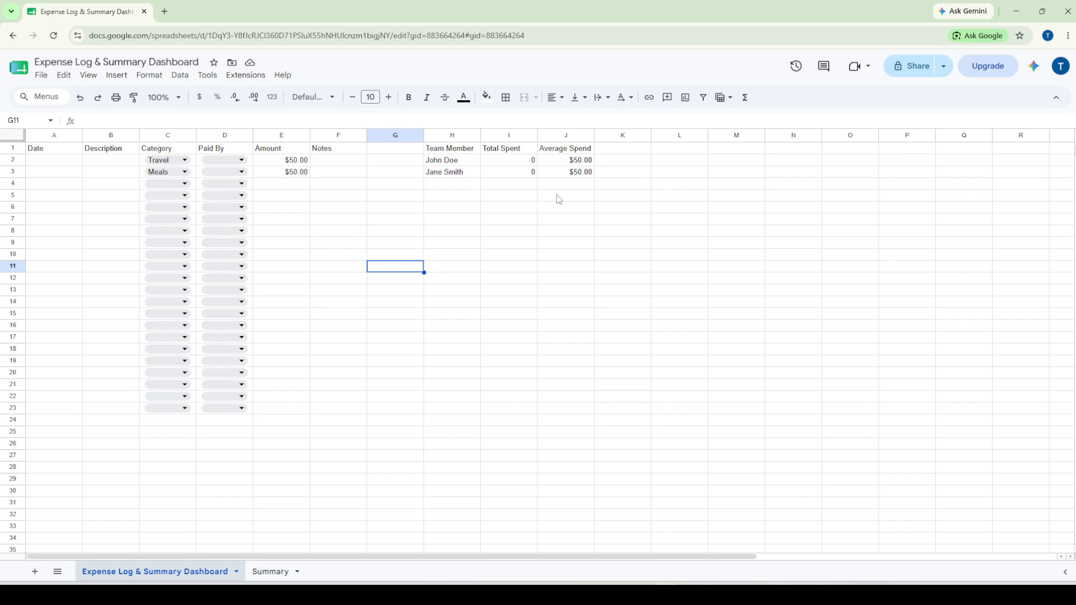
Check the Average Spend and Total Spent cells again with the two amounts filled in
left_click(566, 161)
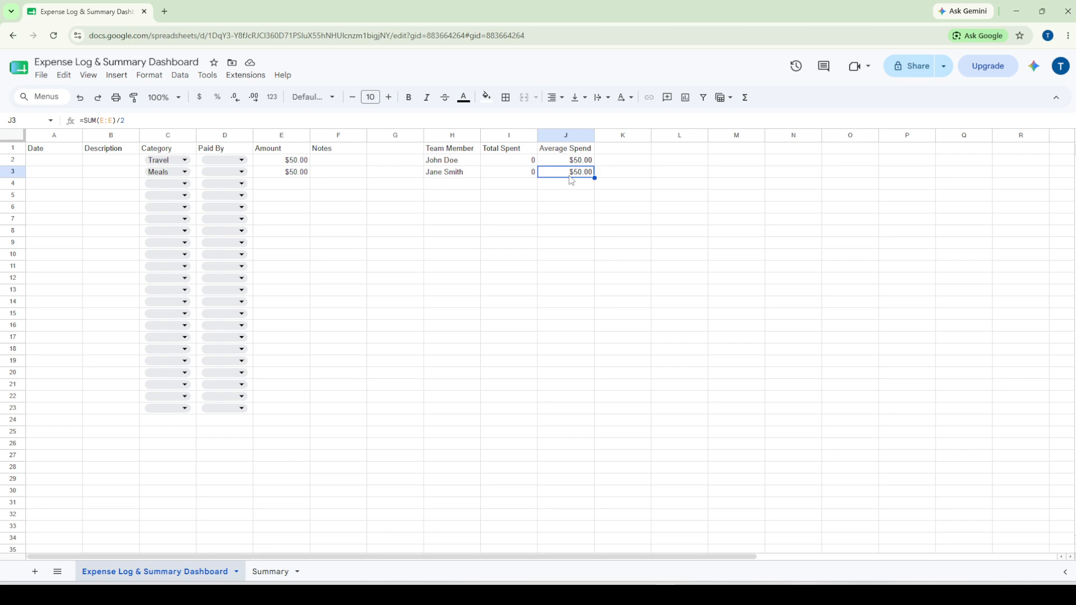
left_click(527, 176)
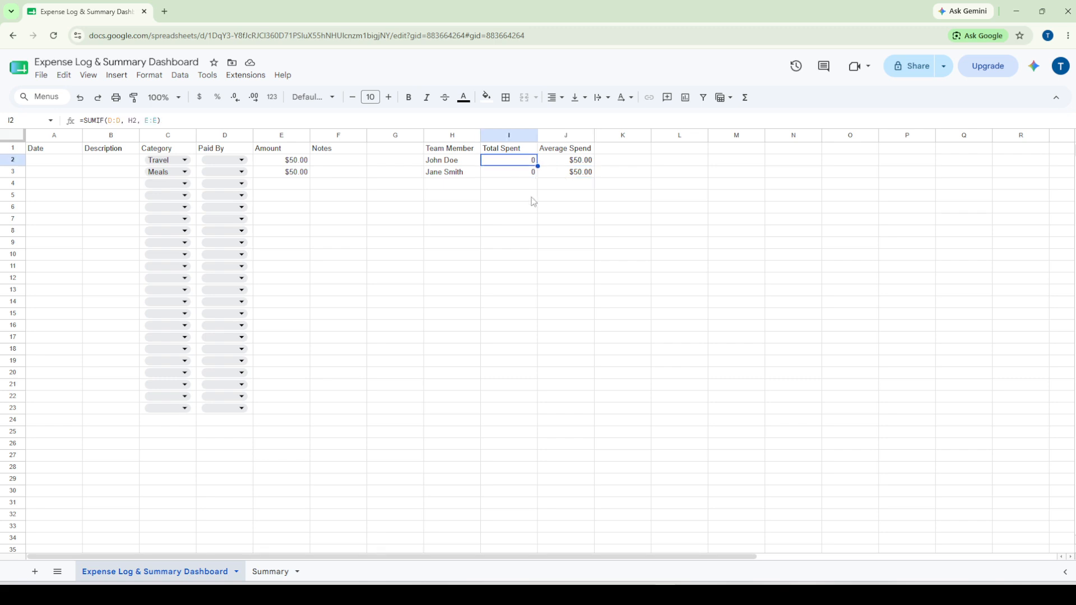
left_click(540, 228)
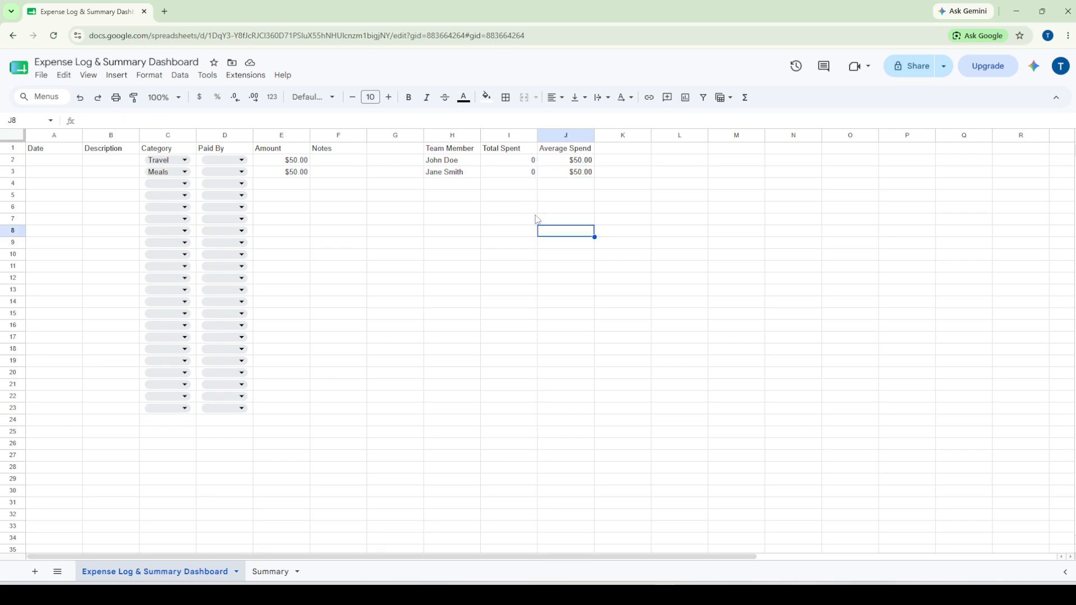